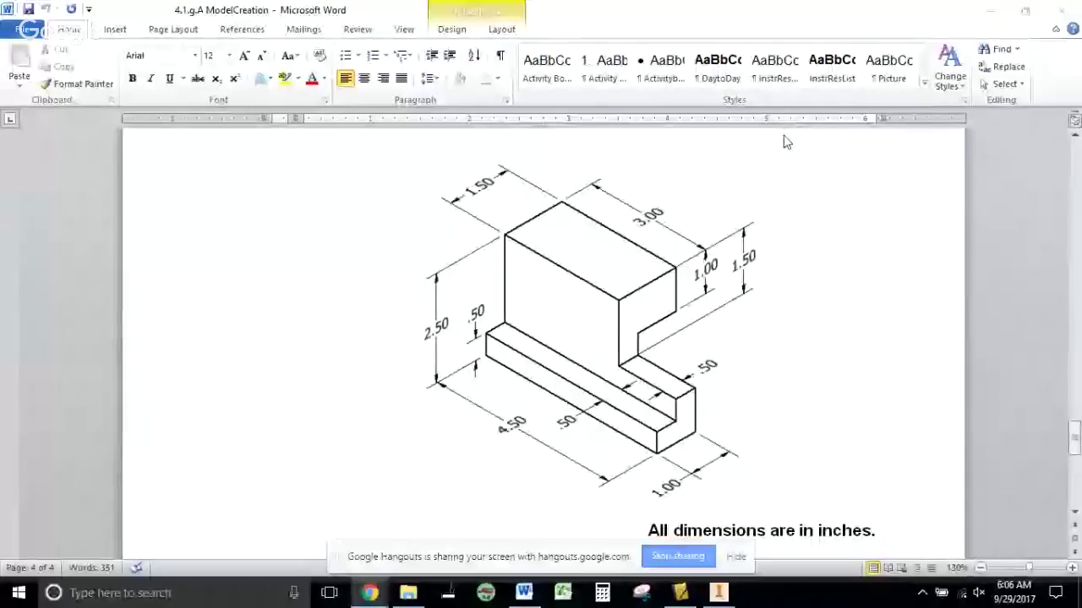
Switch from the Word drawing to Inventor and create a new part from the English Standard (in).ipt template.
scroll(787, 279, up, 1)
scroll(790, 282, down, 1)
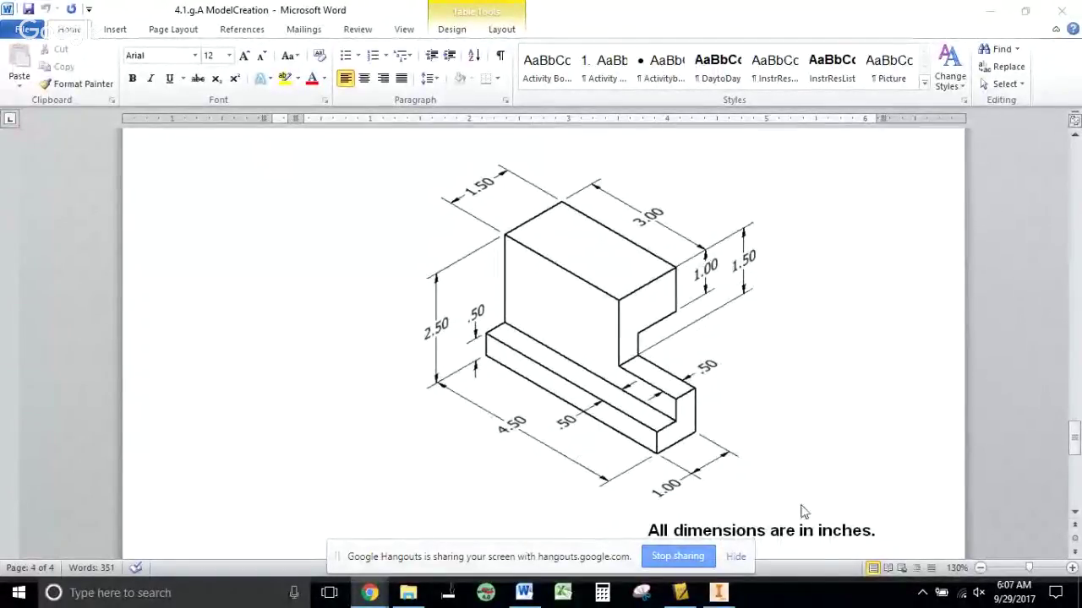
click(718, 593)
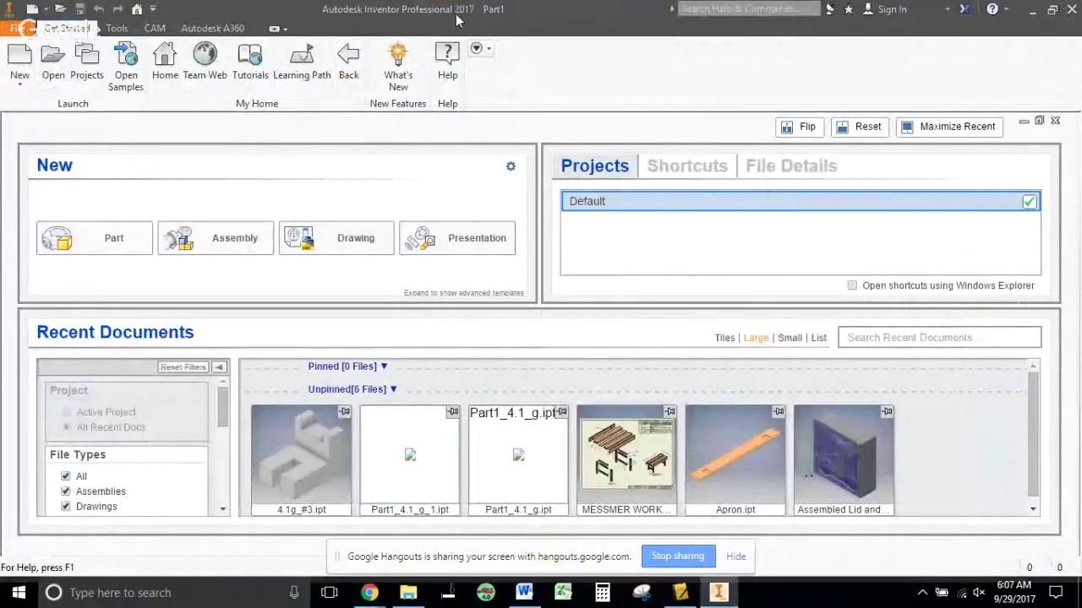
click(19, 60)
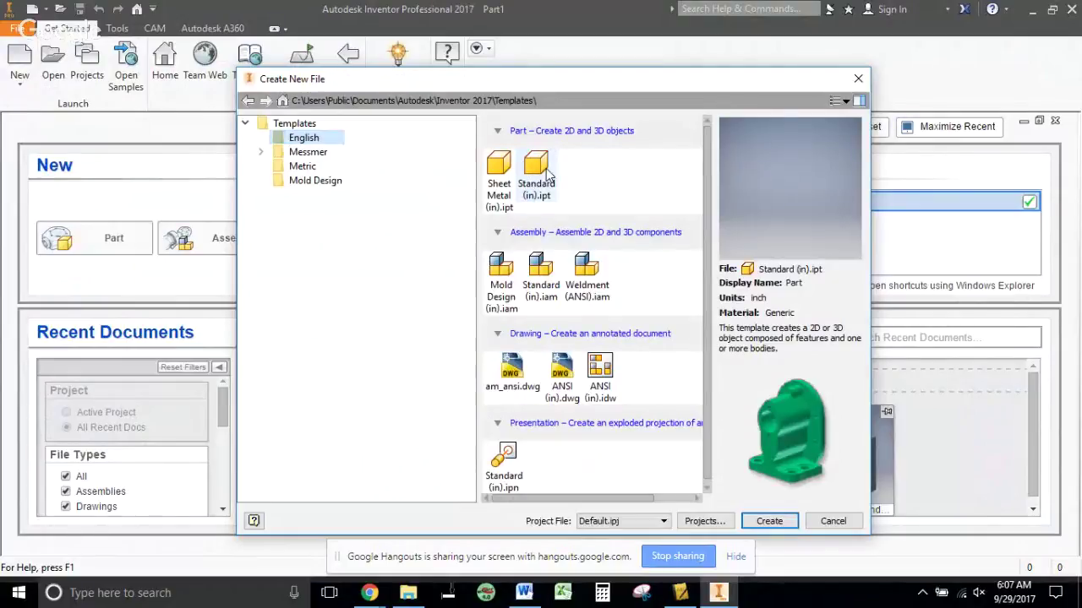
click(788, 521)
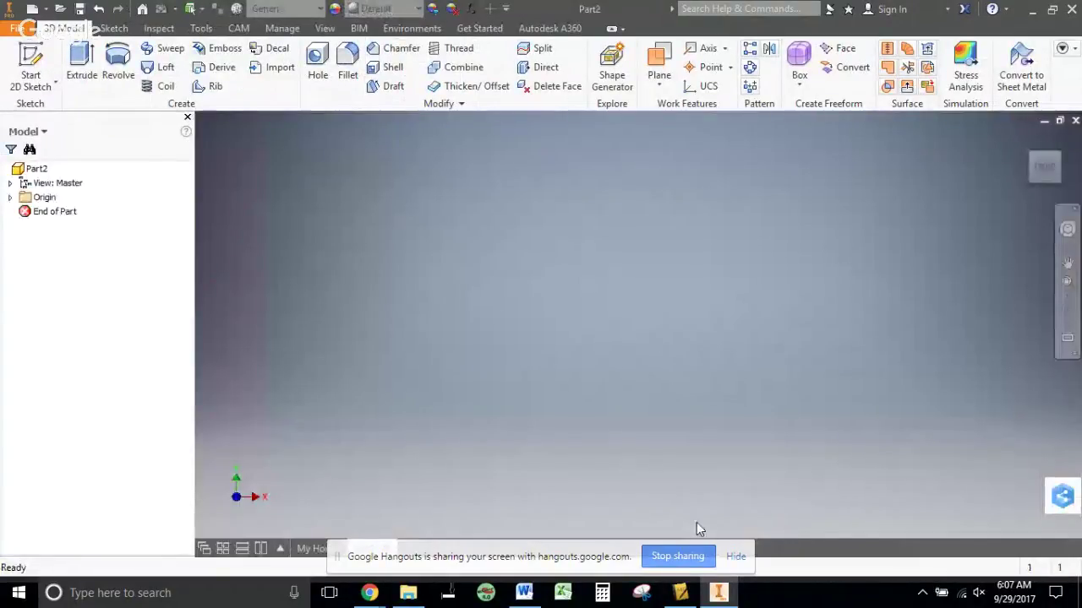
Check the end profile in the Word drawing and start a 2D sketch on the YZ plane in Inventor.
click(534, 591)
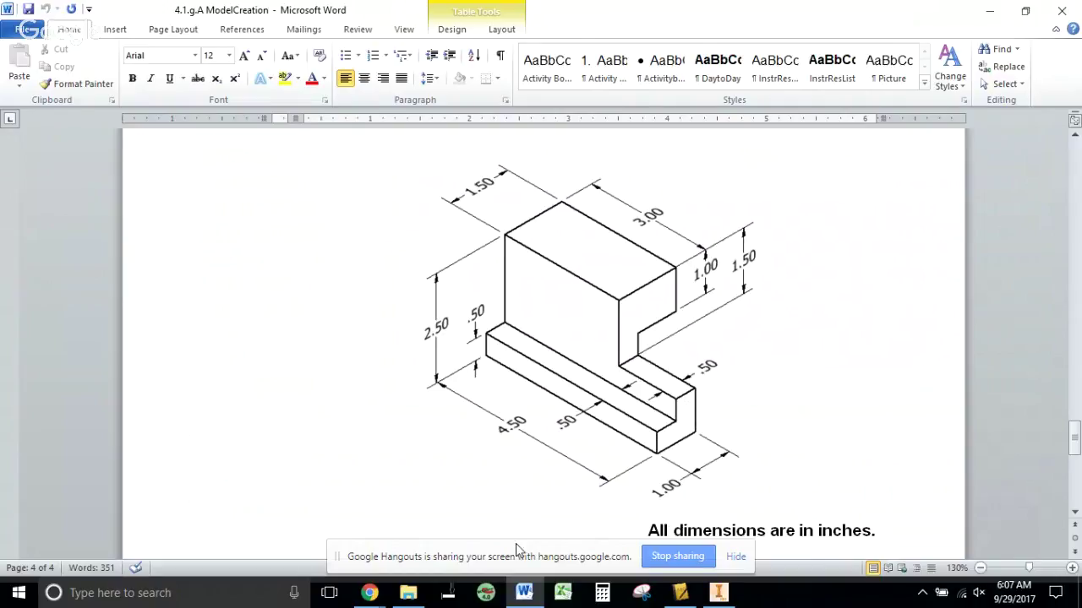
click(718, 594)
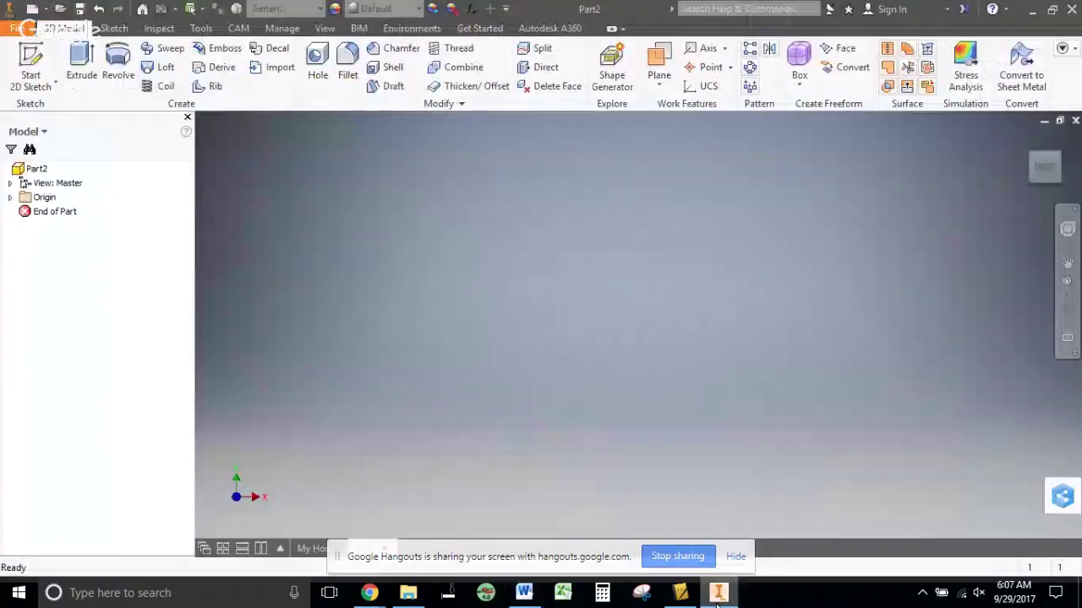
click(30, 61)
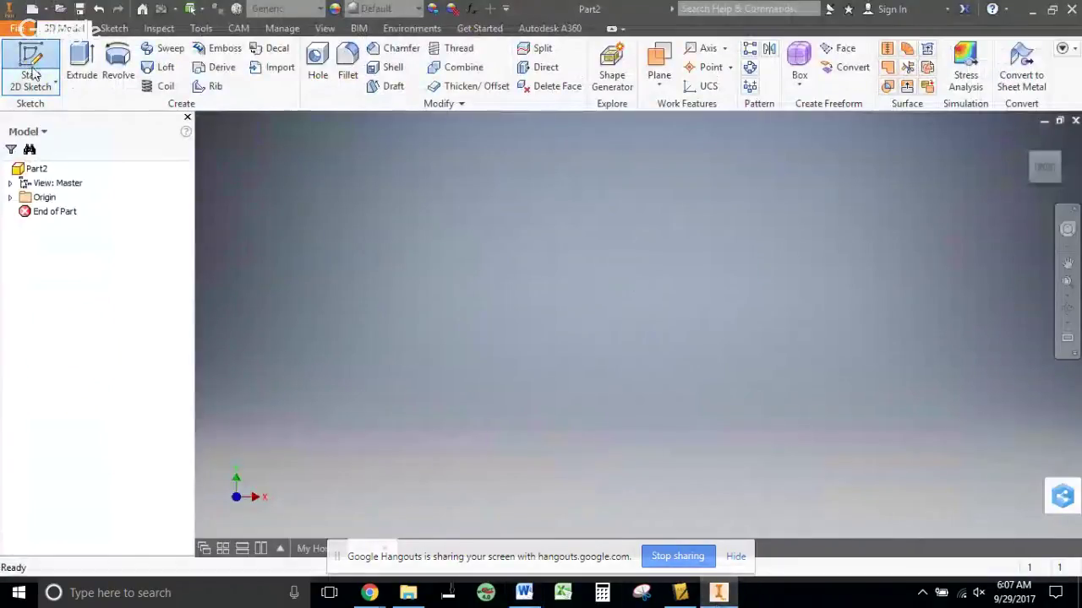
click(525, 594)
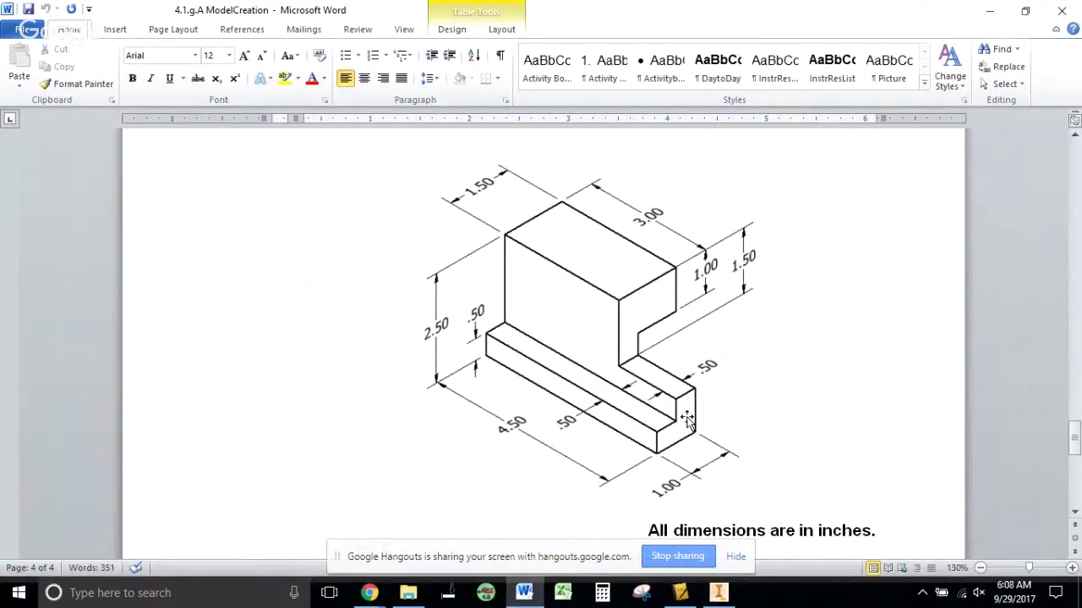
click(719, 592)
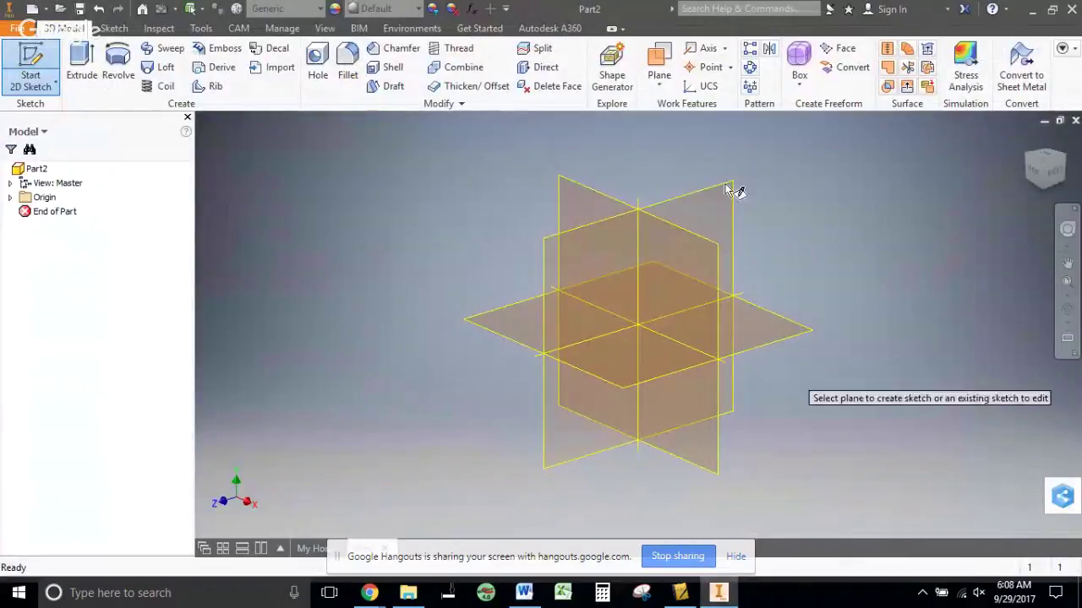
click(708, 207)
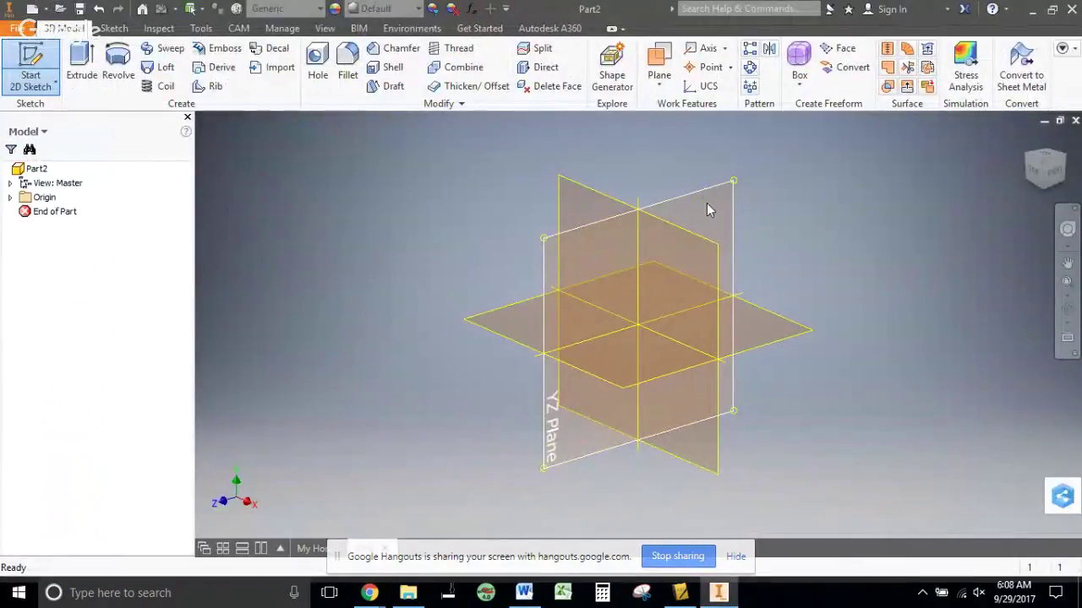
middle_drag(755, 234, 497, 341)
Draw a 1 in horizontal base line from the origin and a 1 in vertical line up from its far end.
click(81, 61)
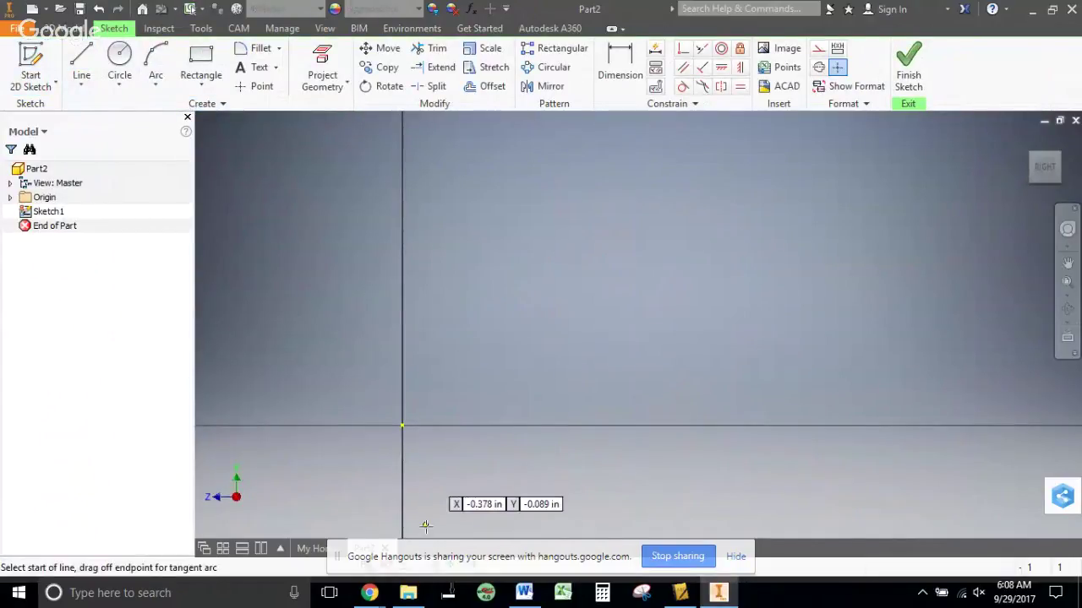
click(402, 426)
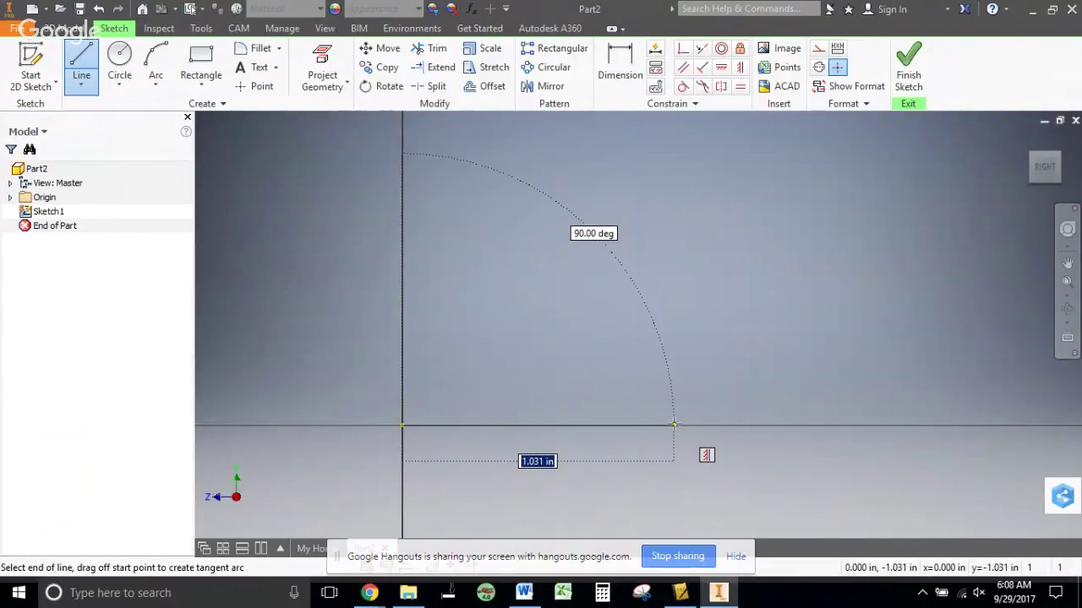
text(1)
key(Tab)
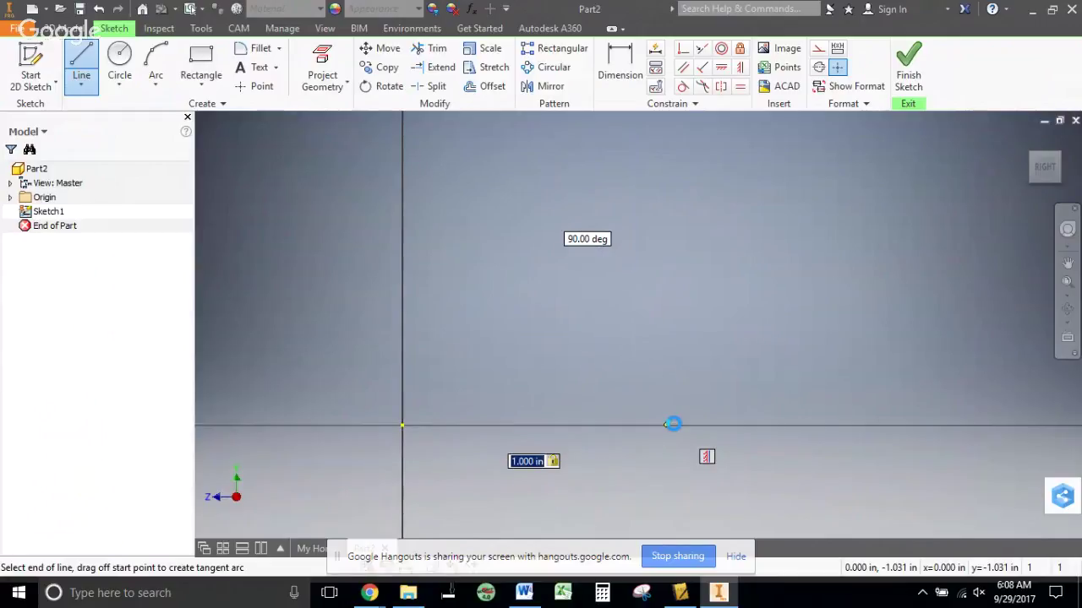
key(Return)
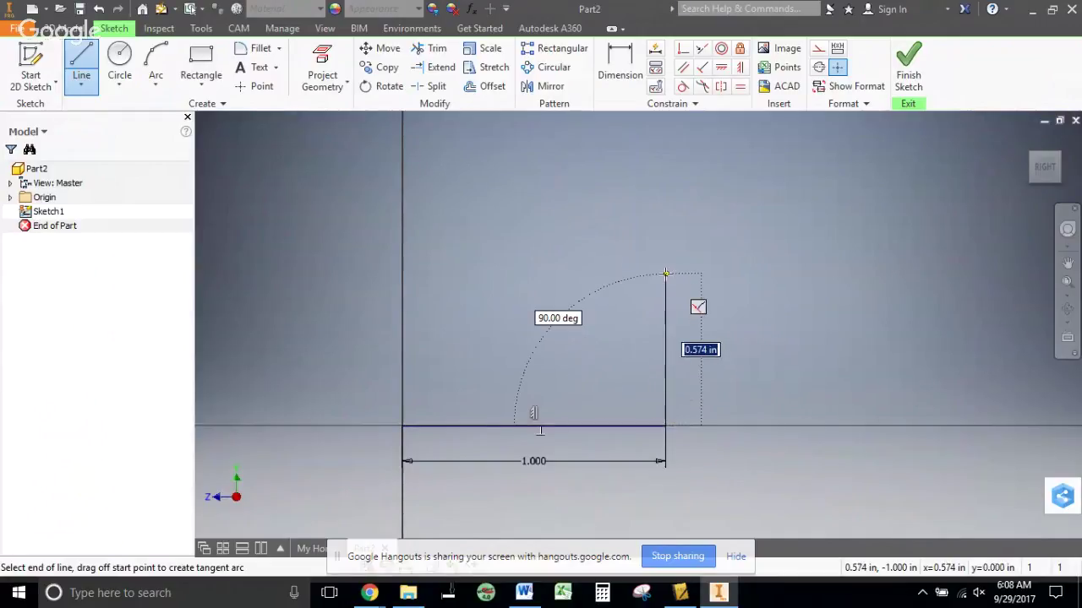
text(1)
key(Tab)
key(Return)
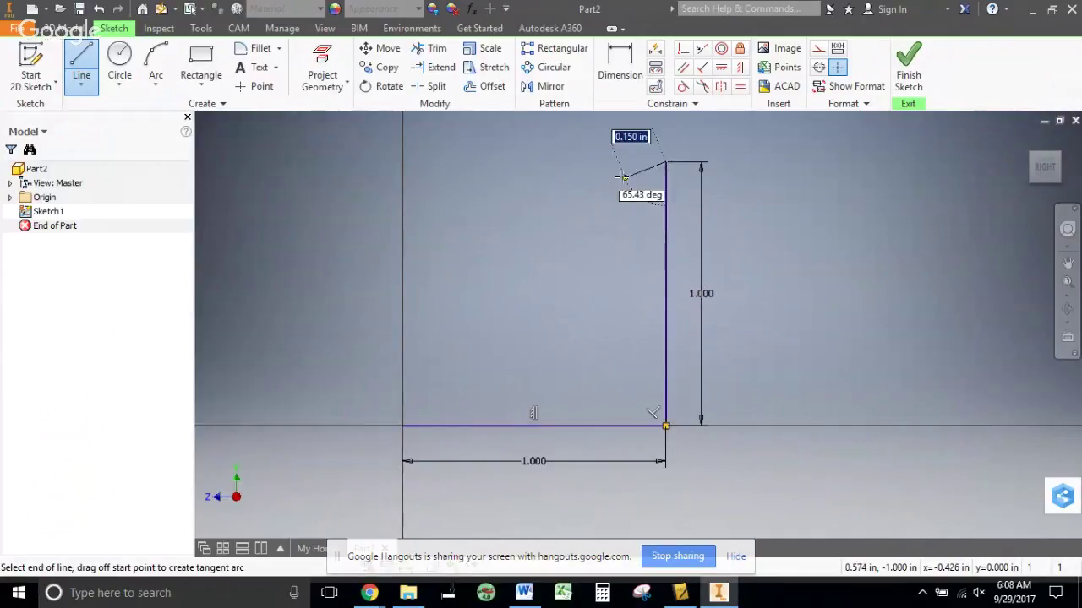
Complete the L-shaped profile with a top edge, inner step and short vertical side, each about 0.5 in, closing at the origin.
click(533, 162)
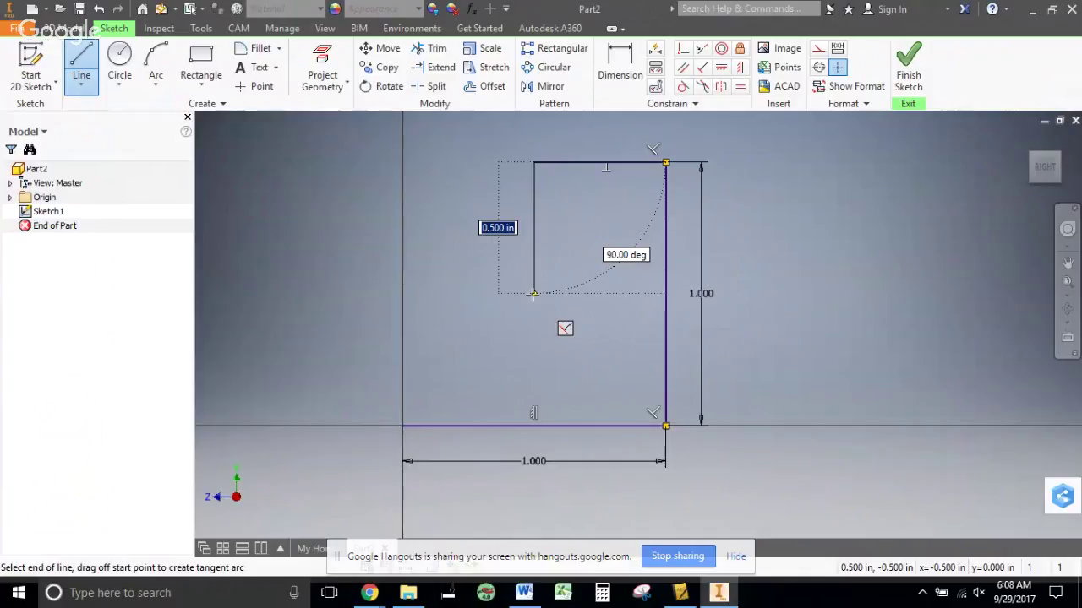
click(534, 294)
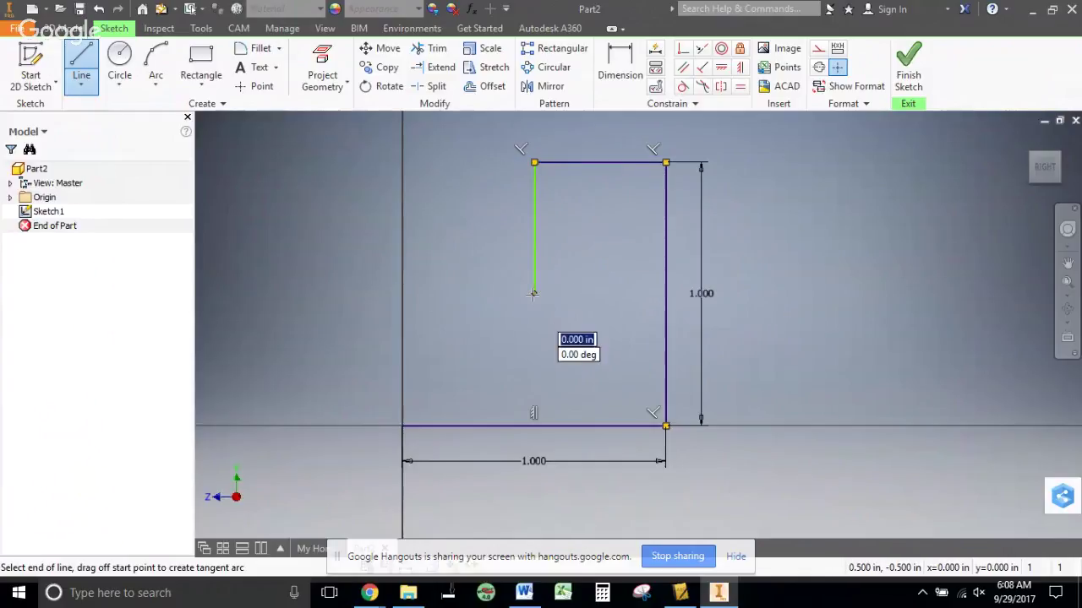
click(402, 293)
click(403, 426)
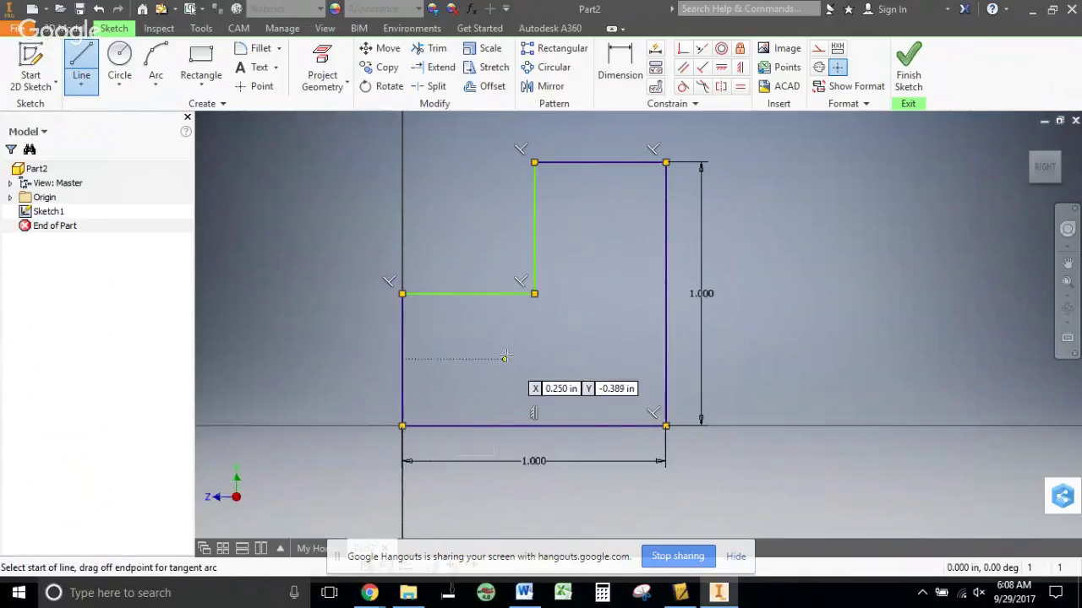
right_click(505, 358)
click(581, 355)
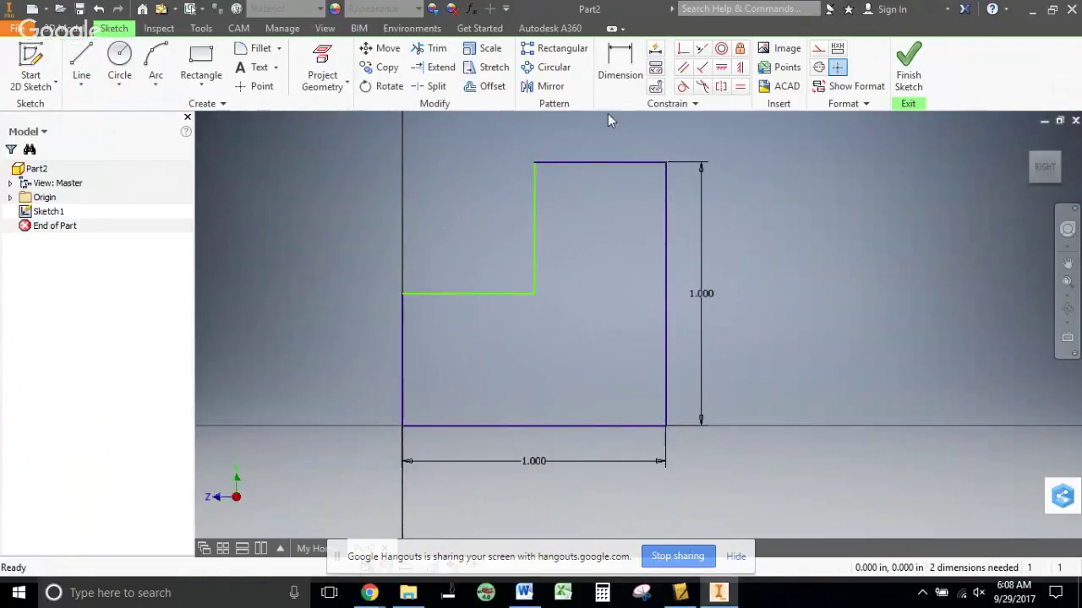
Dimension the L-profile's short vertical side and top edge at 0.5 in each, and finish the sketch.
click(619, 63)
click(403, 353)
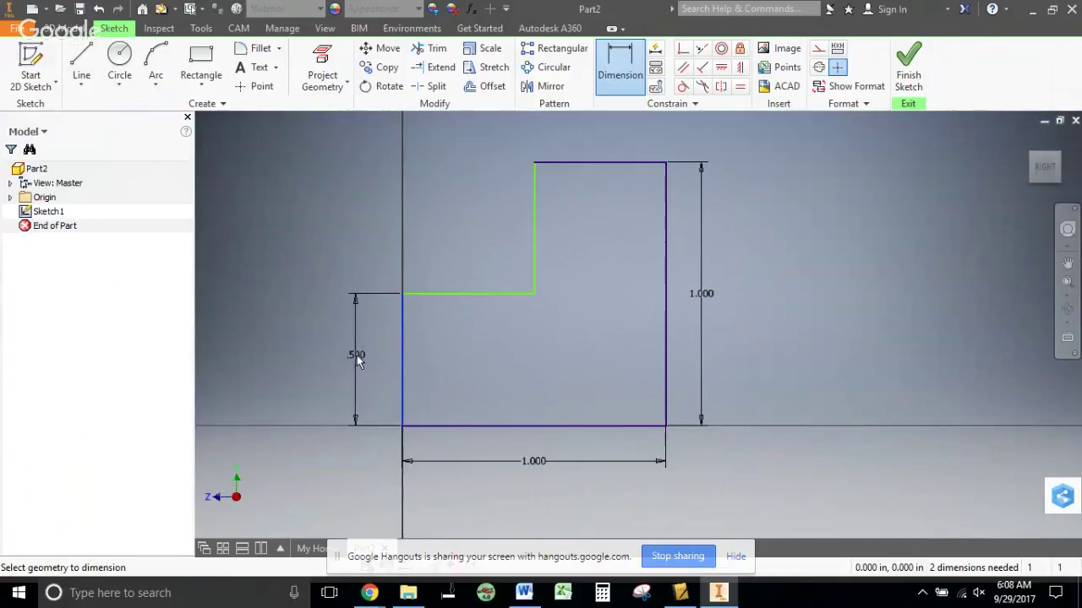
click(351, 356)
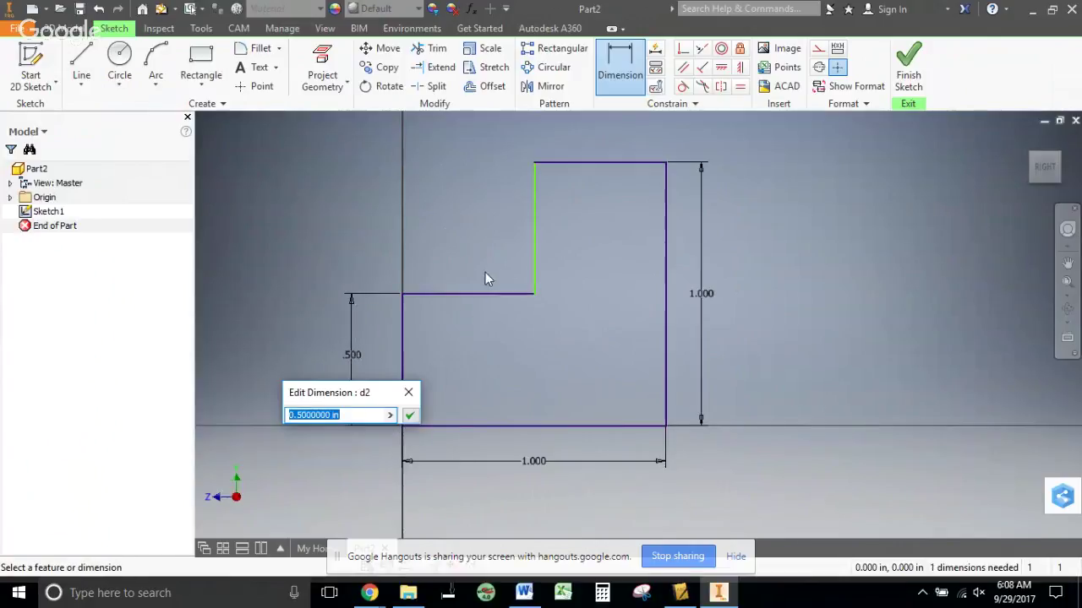
click(409, 415)
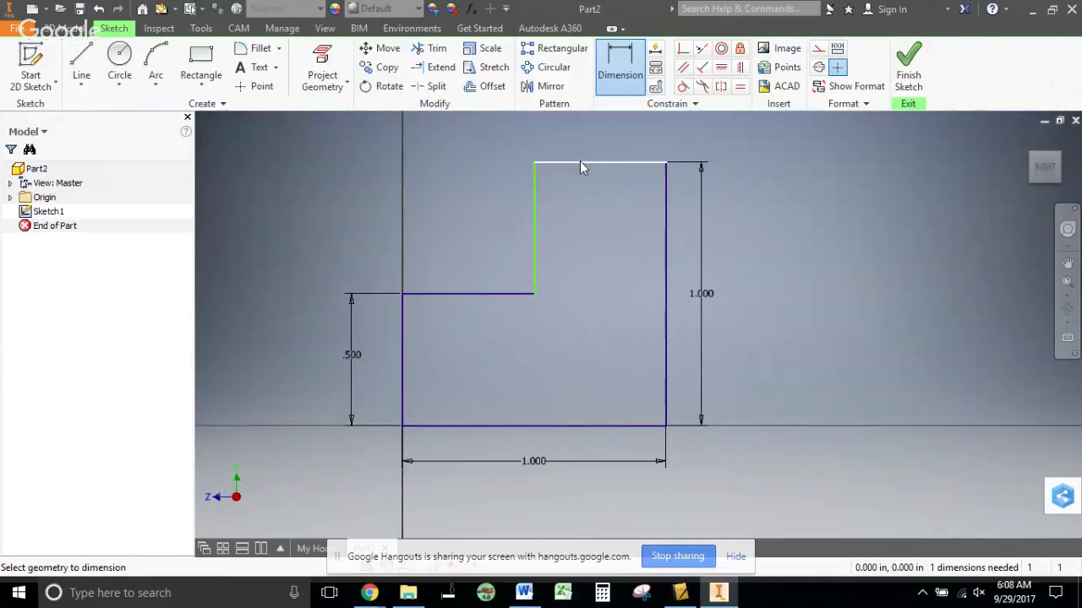
click(580, 163)
click(592, 131)
click(645, 192)
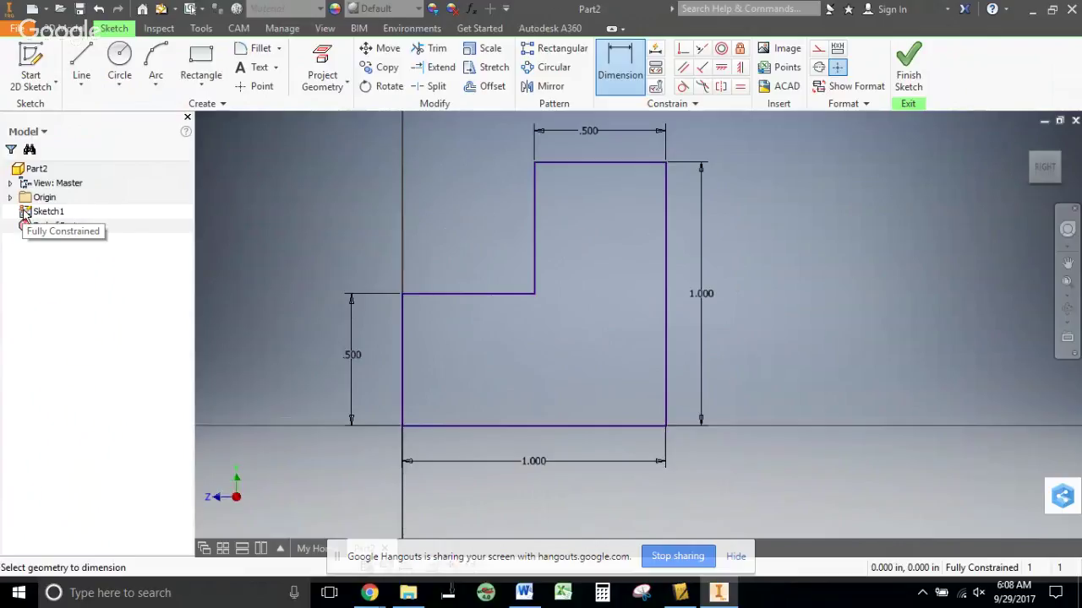
click(911, 68)
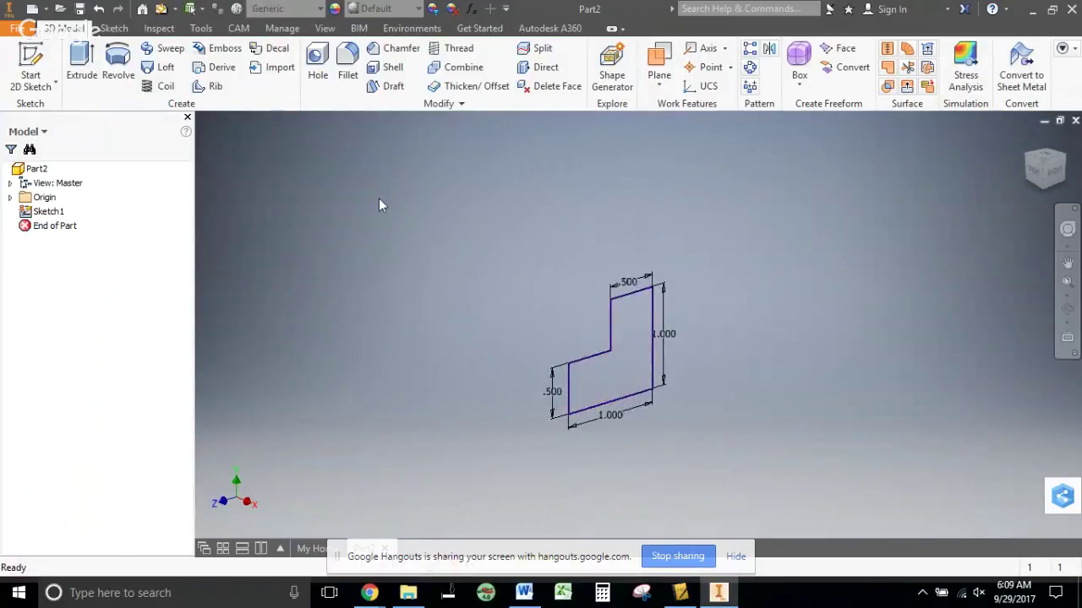
Extrude the L-shaped profile 4.5 in to form the stepped base.
key(e)
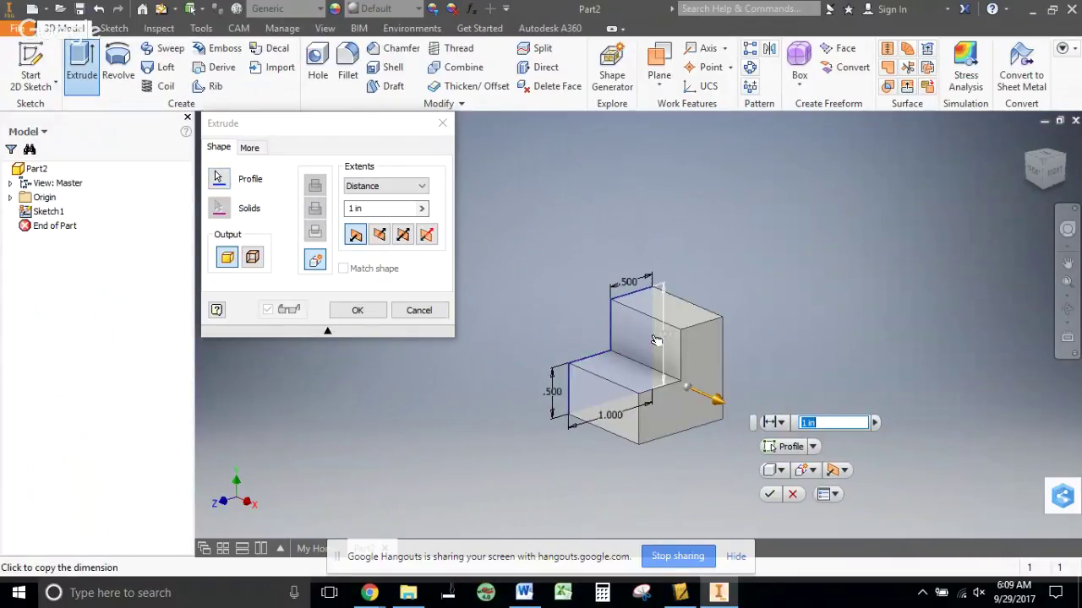
text(5)
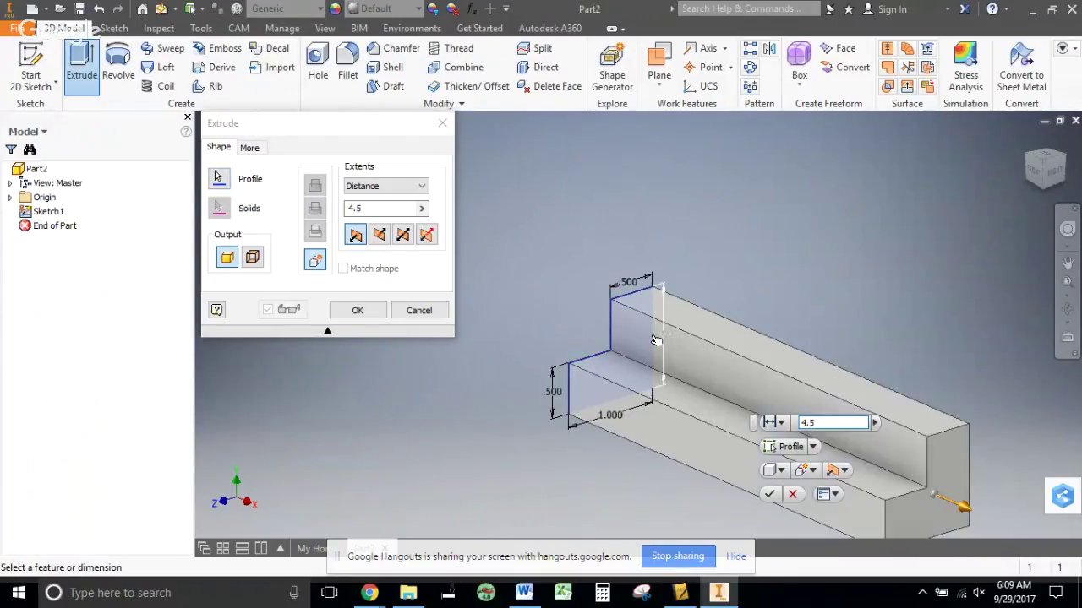
key(Return)
scroll(652, 342, down, 5)
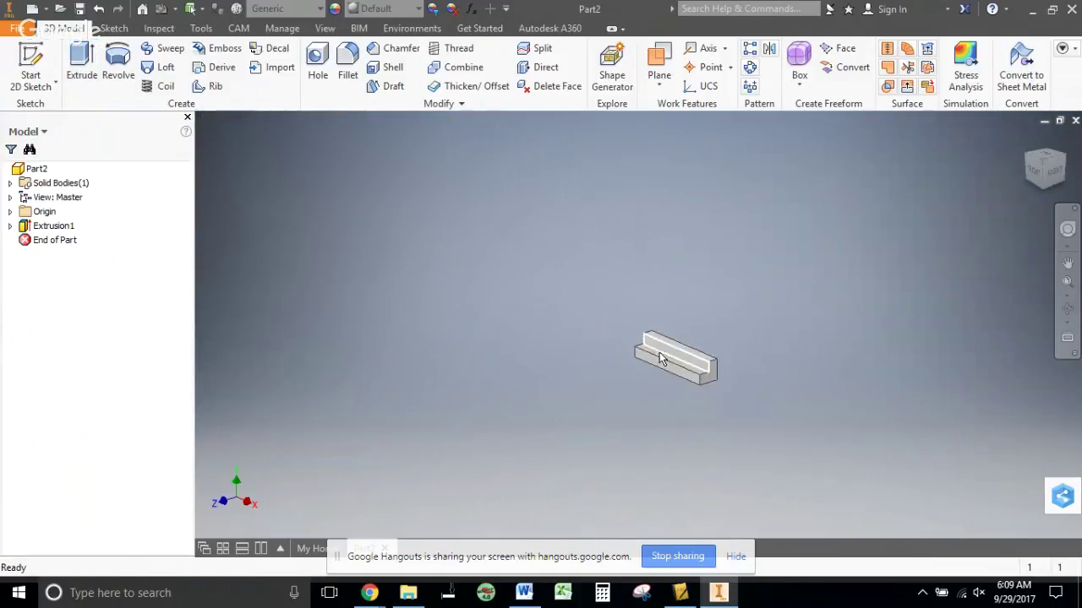
scroll(764, 364, up, 5)
scroll(723, 385, down, 3)
middle_drag(722, 389, 751, 330)
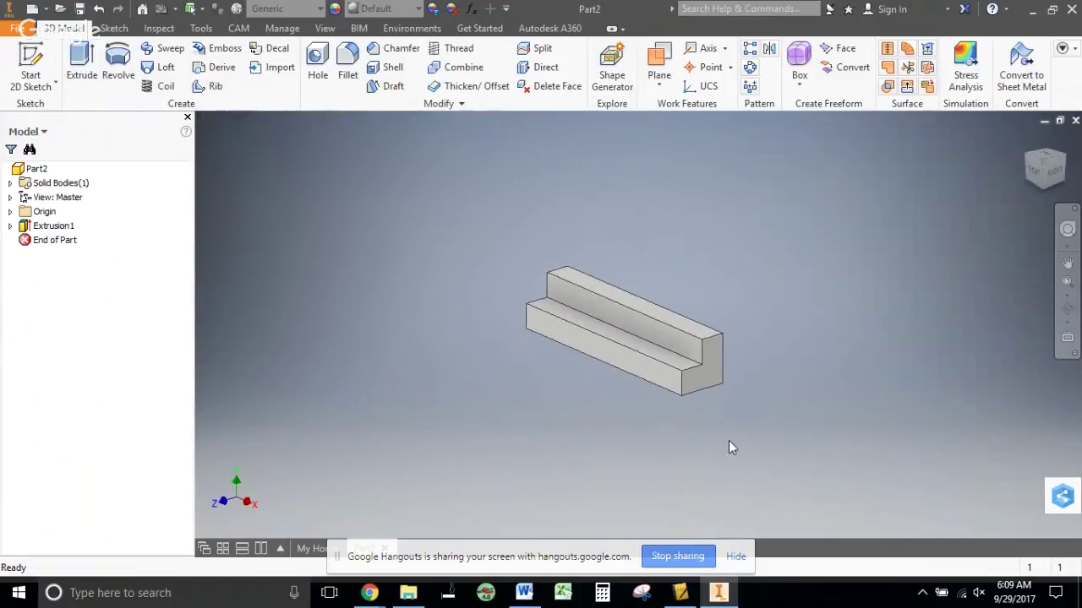
Hide the screen-sharing notice, check the upper block in the Word drawing, and start a sketch on the base's highest face in Inventor.
click(737, 556)
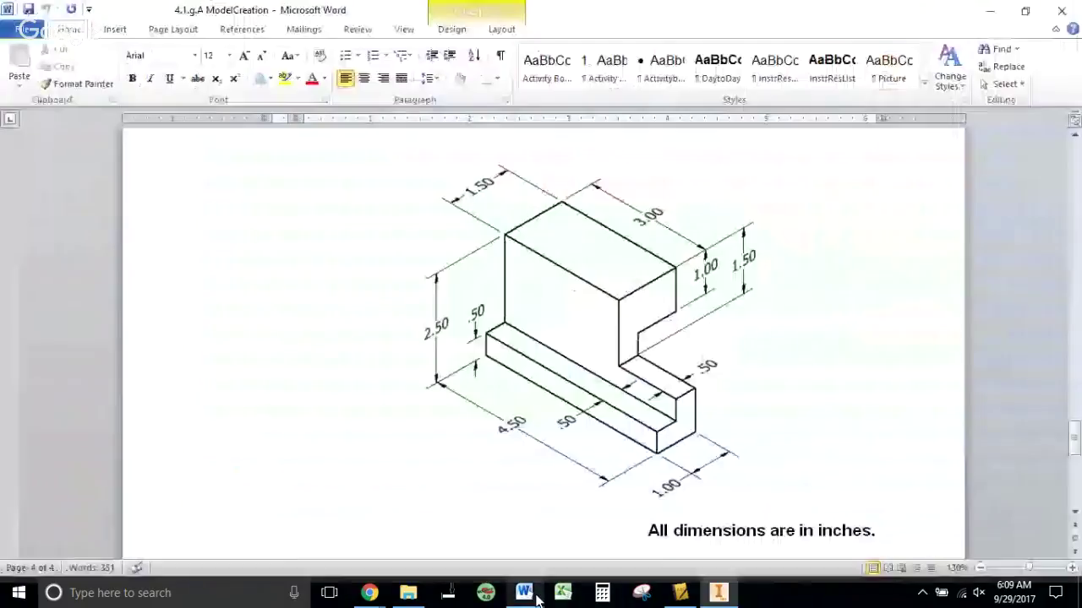
click(524, 593)
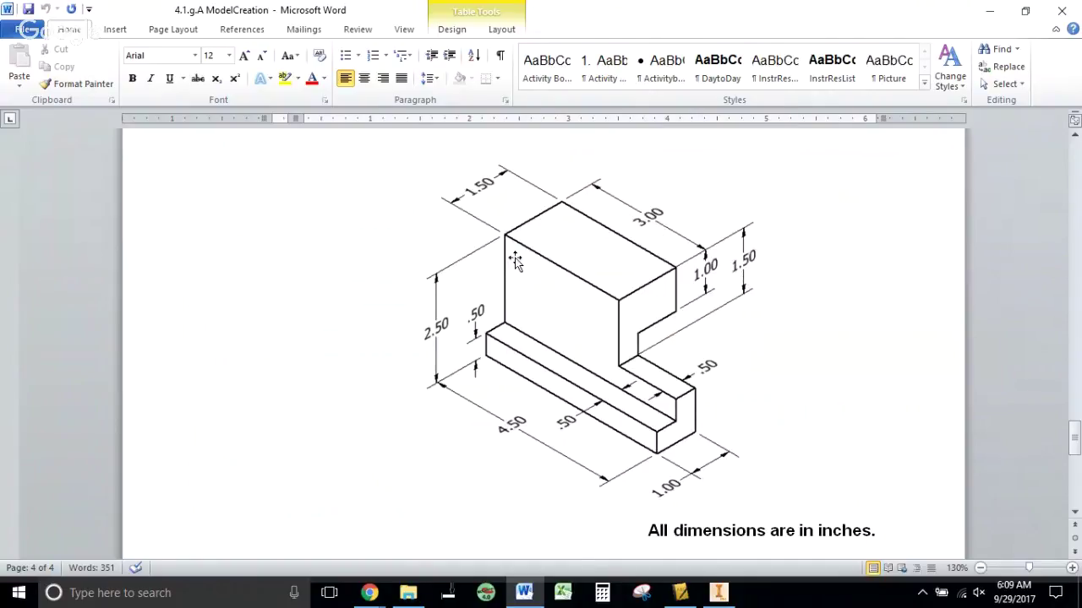
click(718, 593)
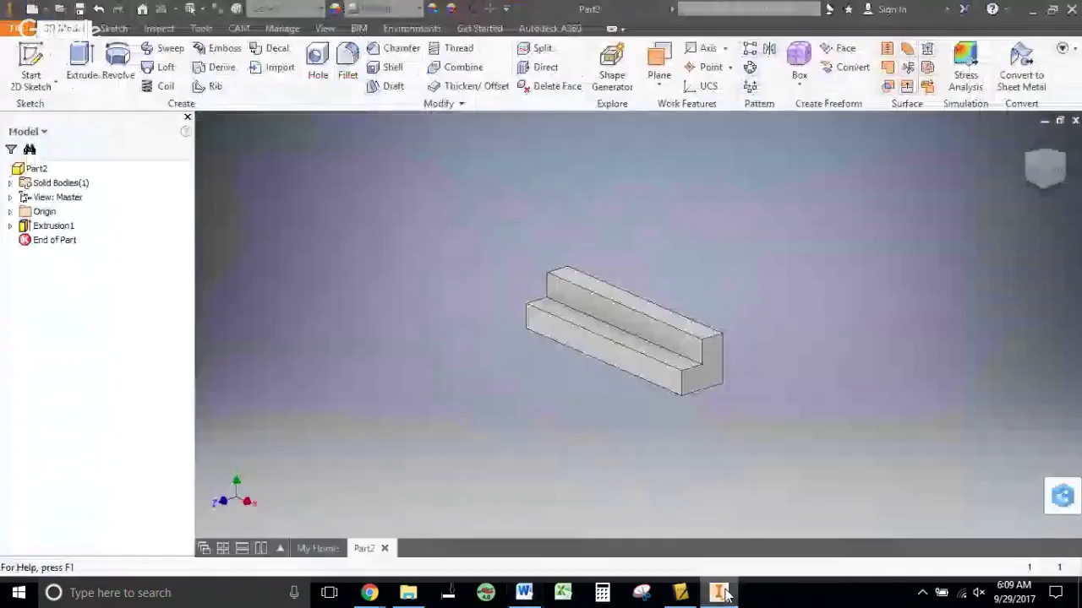
click(30, 64)
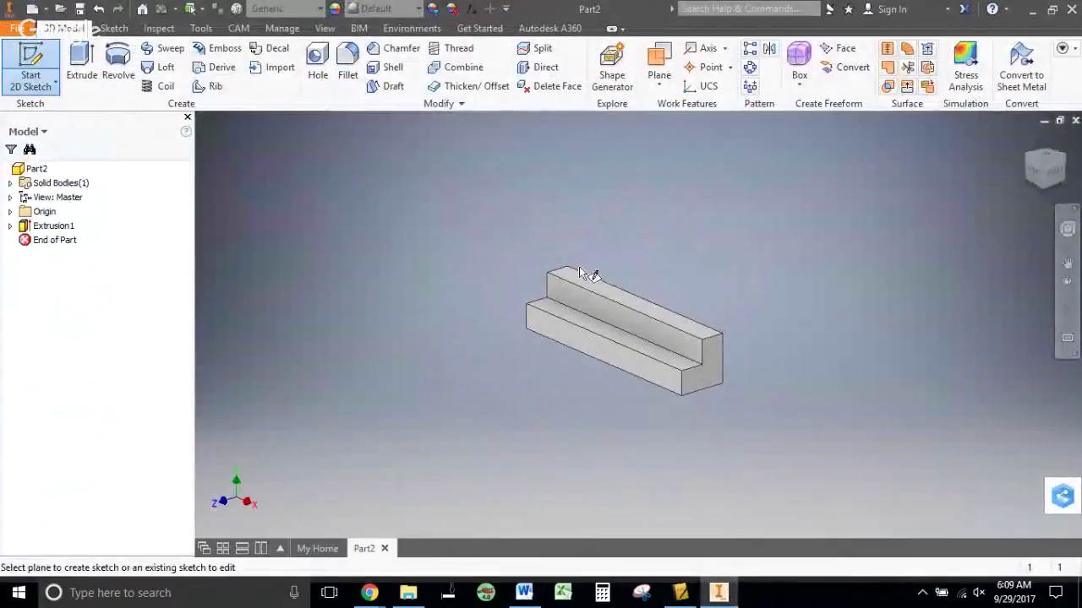
click(584, 273)
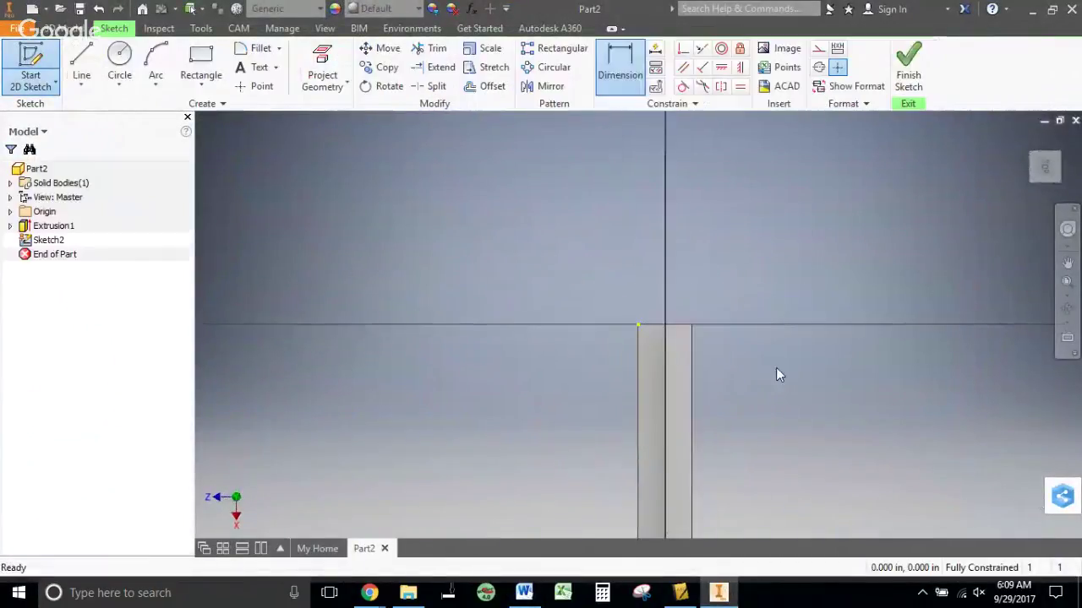
Sketch a rectangle across the full width of the base's highest face, 3 in long from its back corner, and finish the sketch.
middle_drag(778, 374, 672, 285)
scroll(672, 286, up, 3)
click(200, 68)
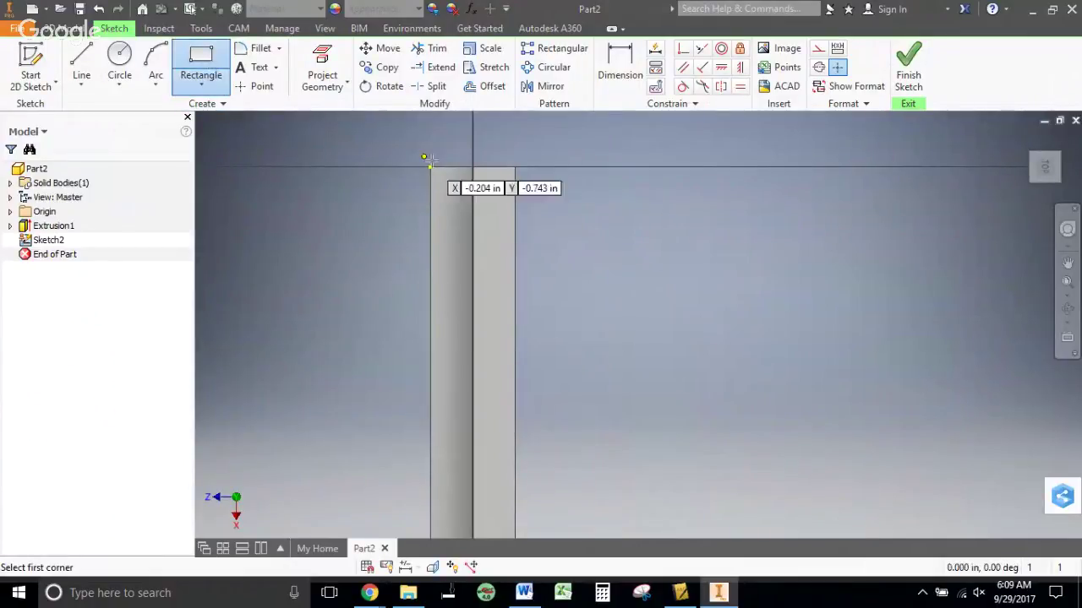
click(473, 168)
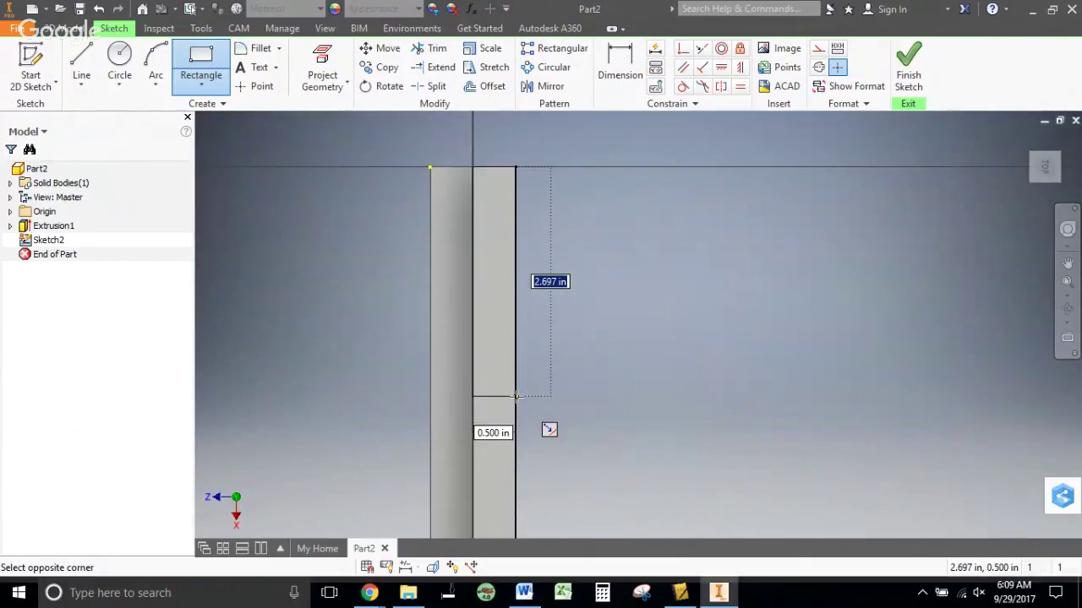
key(Tab)
key(Tab)
text(3)
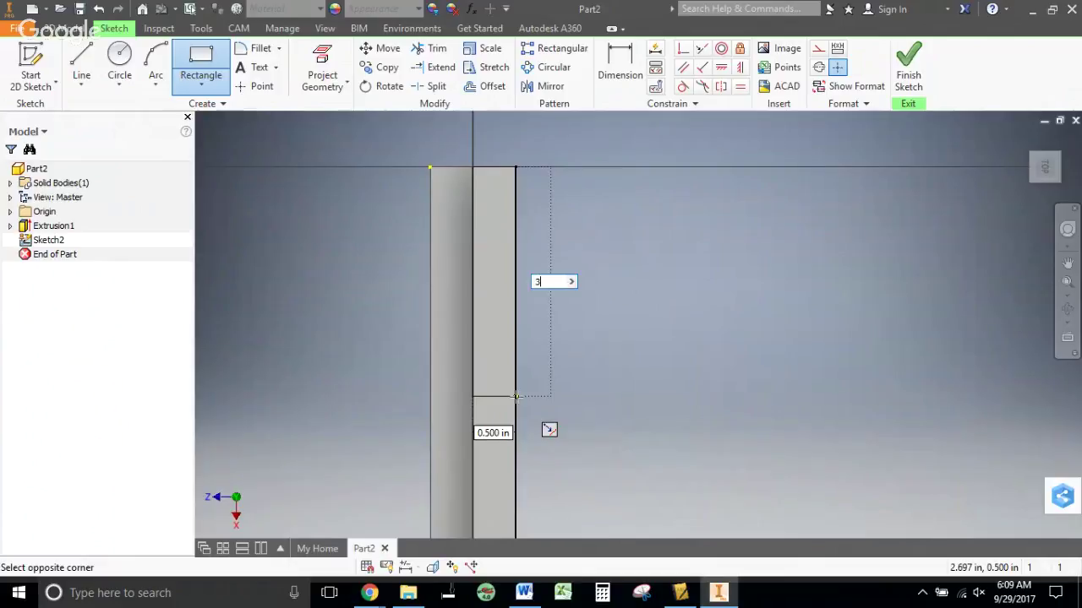
key(Return)
right_click(612, 301)
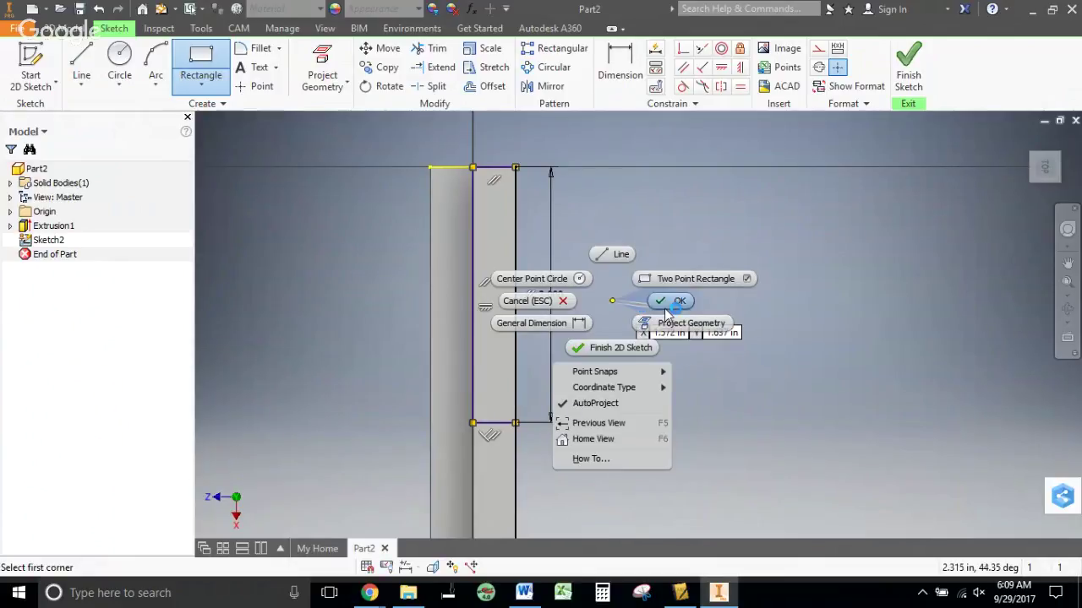
click(666, 304)
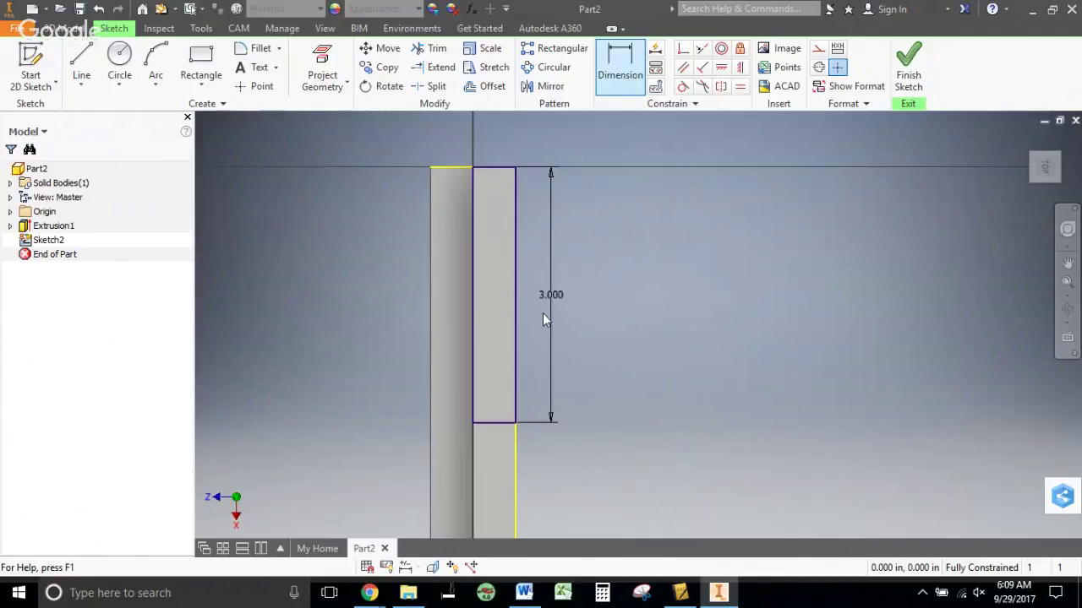
key(Escape)
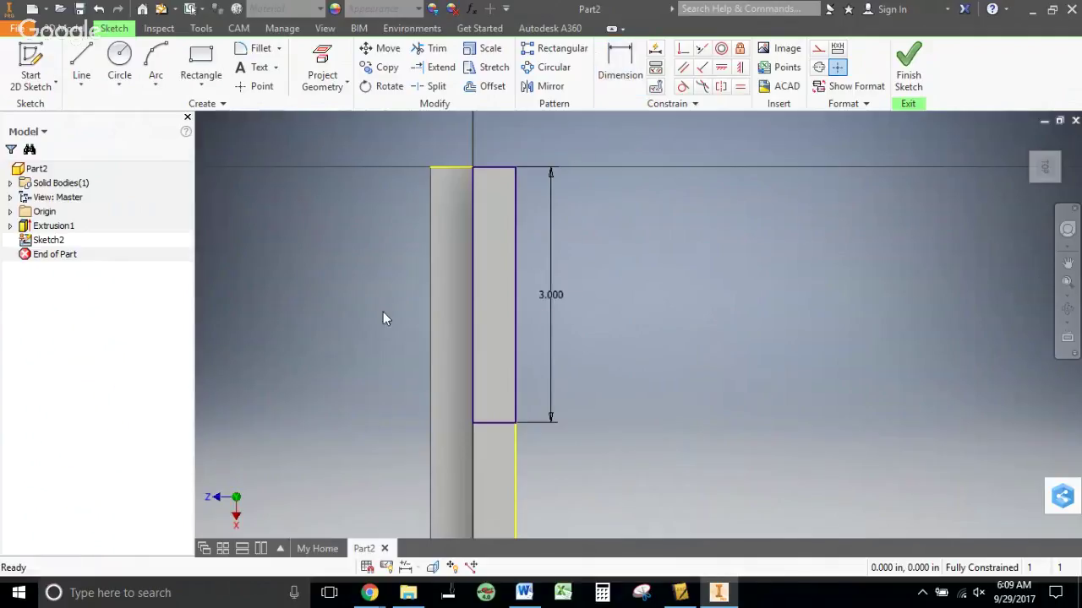
click(908, 93)
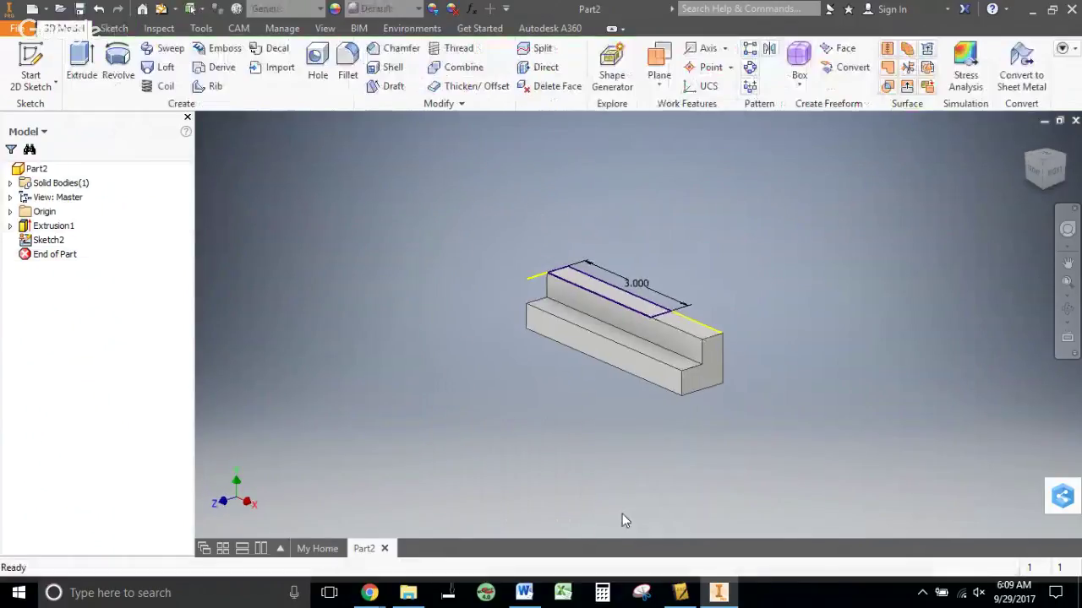
Check the upper block's height in the Word drawing, and start an extrusion from the base's highest face in Inventor.
click(524, 594)
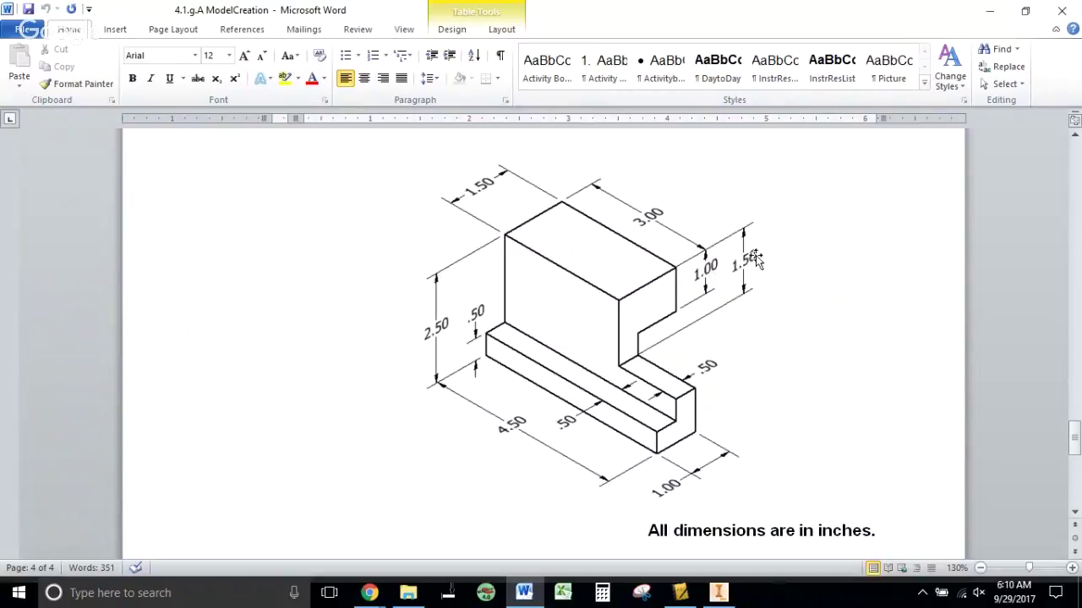
click(720, 594)
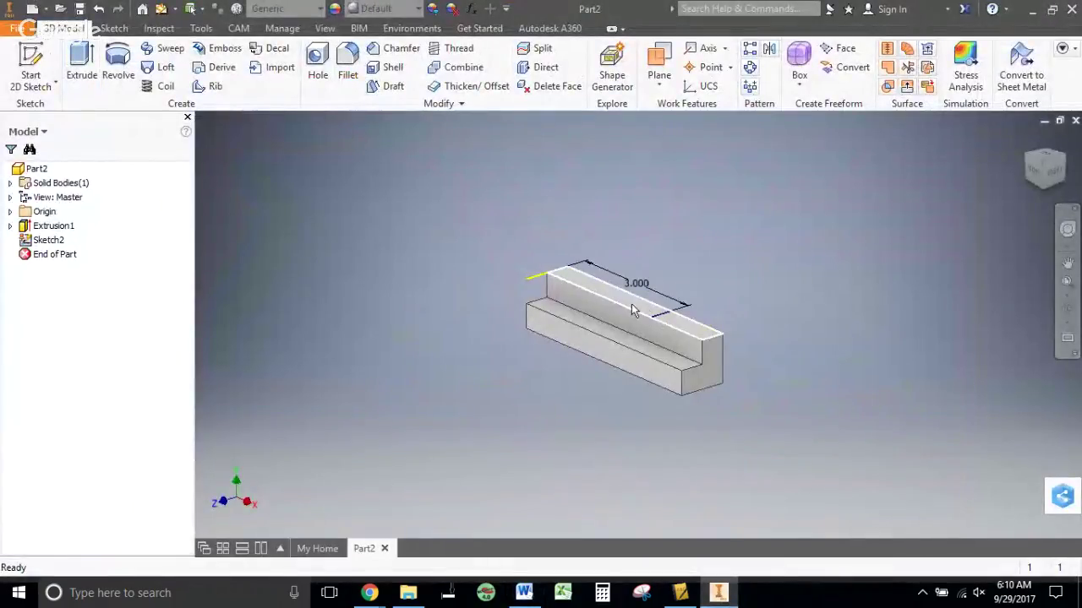
scroll(631, 304, up, 3)
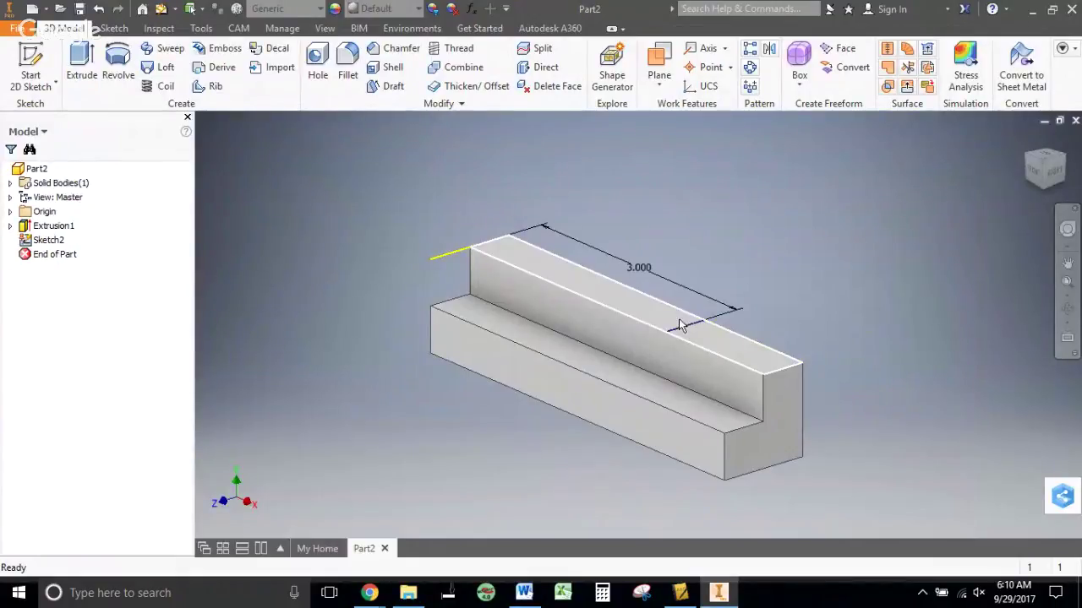
click(514, 250)
key(e)
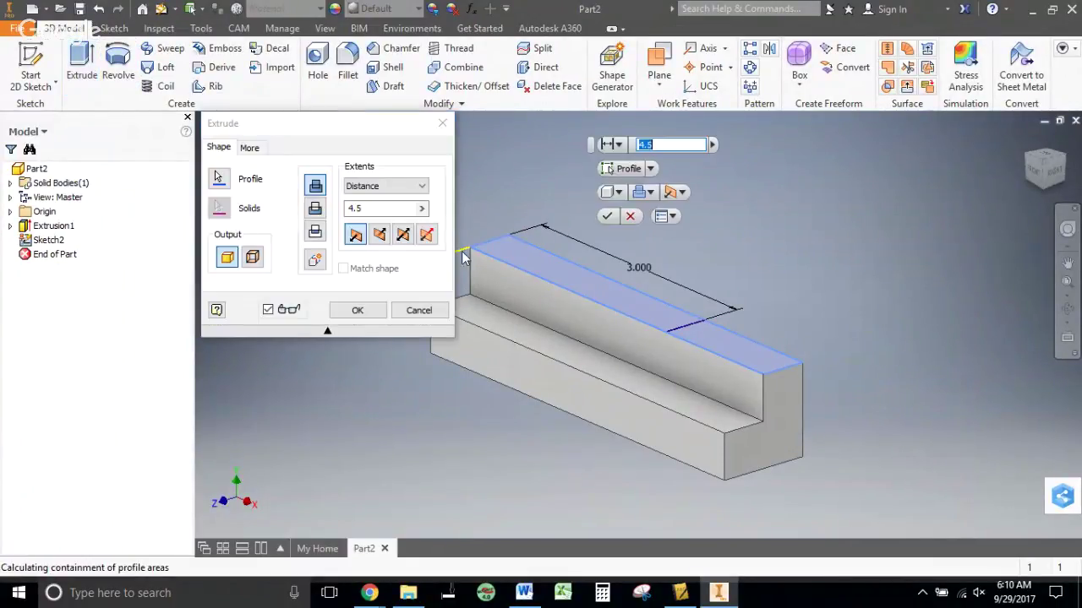
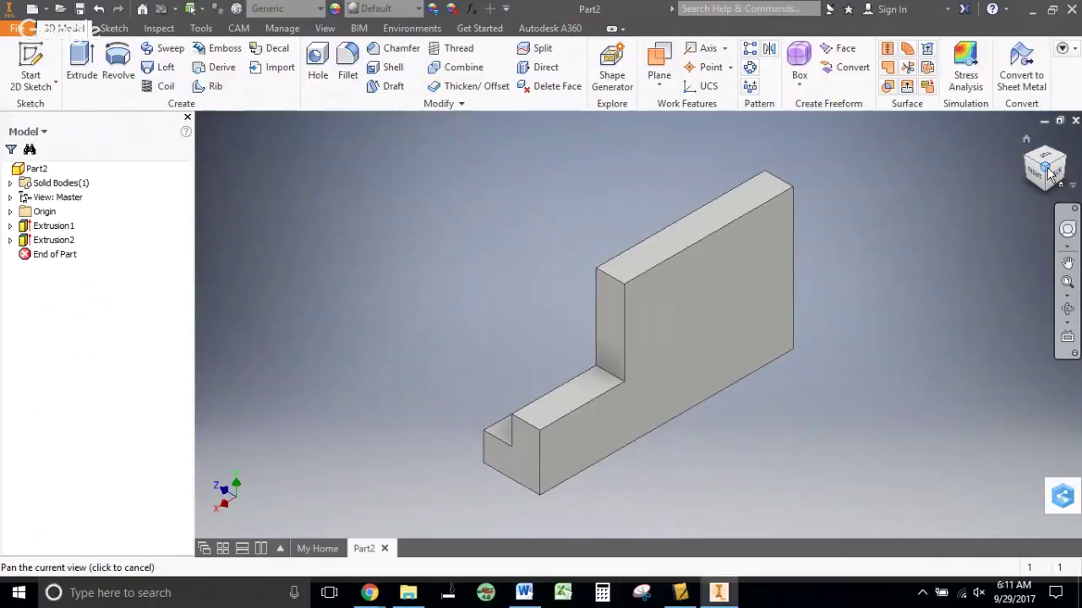
Sketch a rectangle about 1.07 in high across the full width of the block's back face, starting at its upper corner.
click(40, 57)
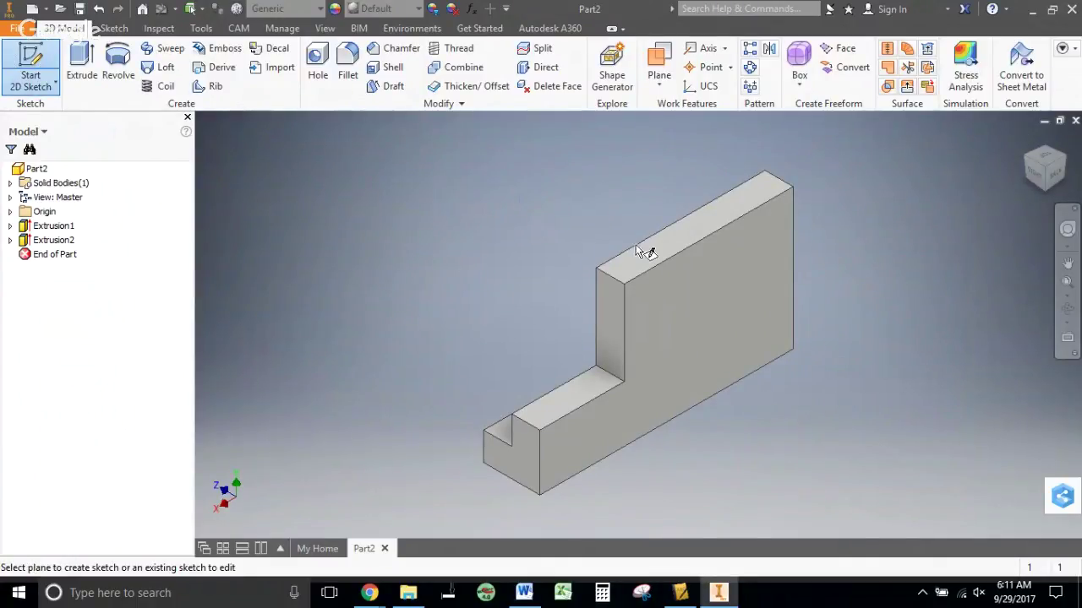
click(732, 262)
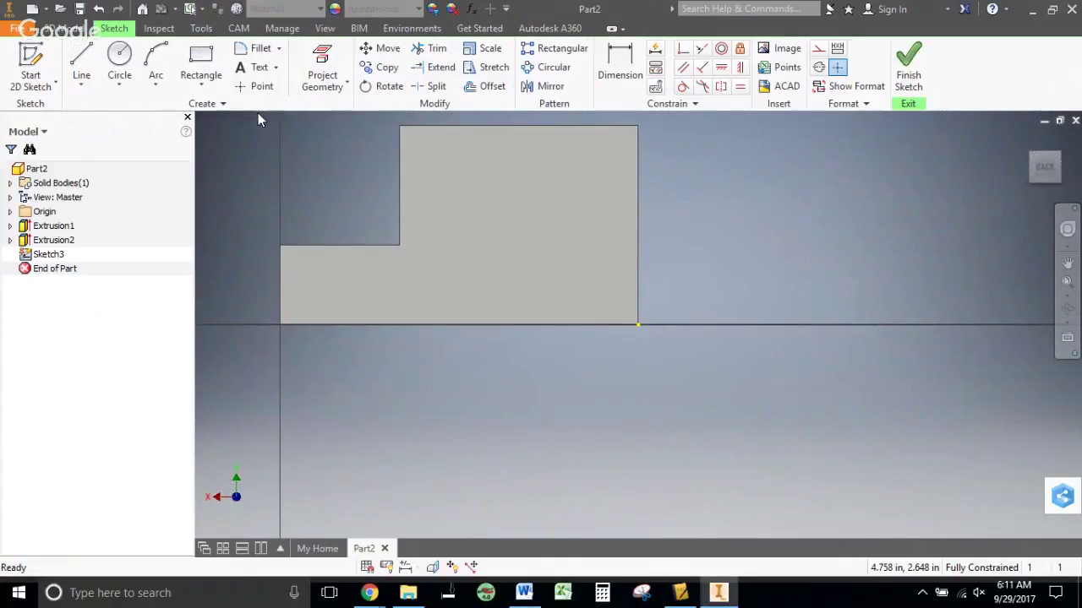
click(201, 63)
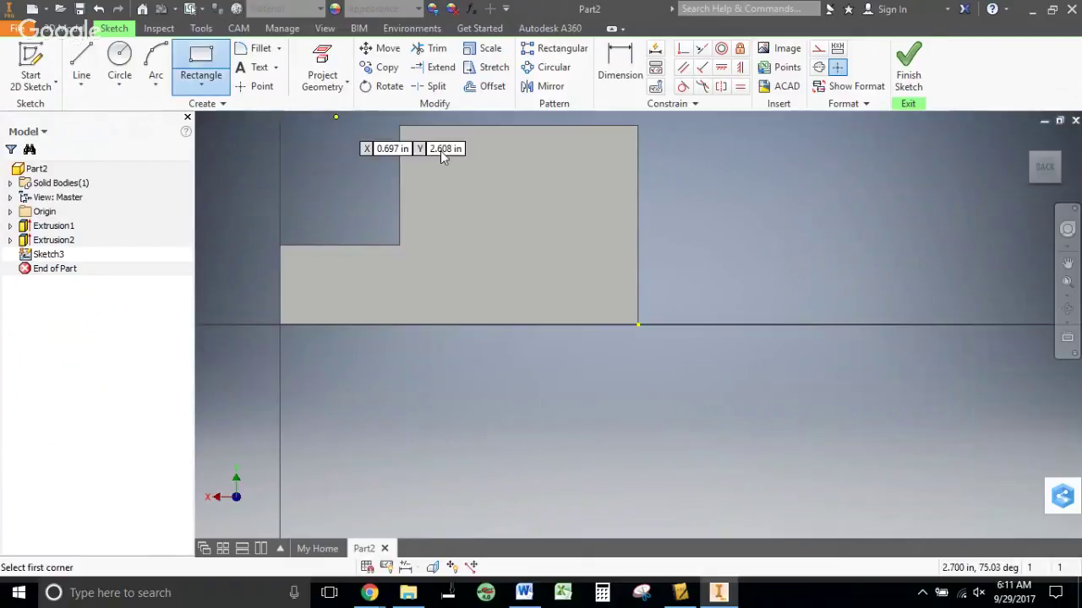
click(400, 126)
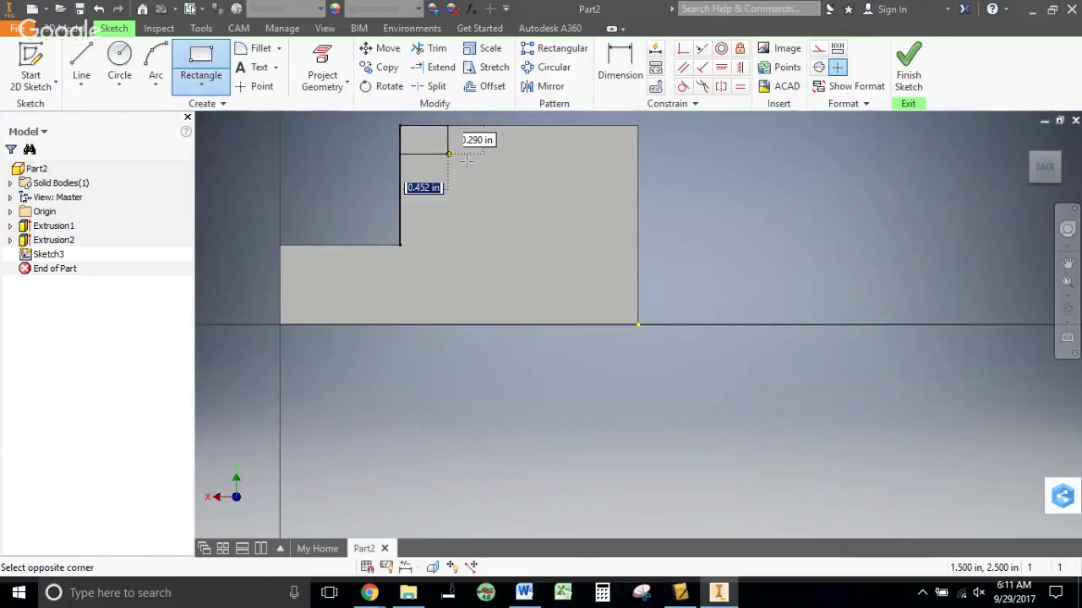
click(638, 210)
key(Escape)
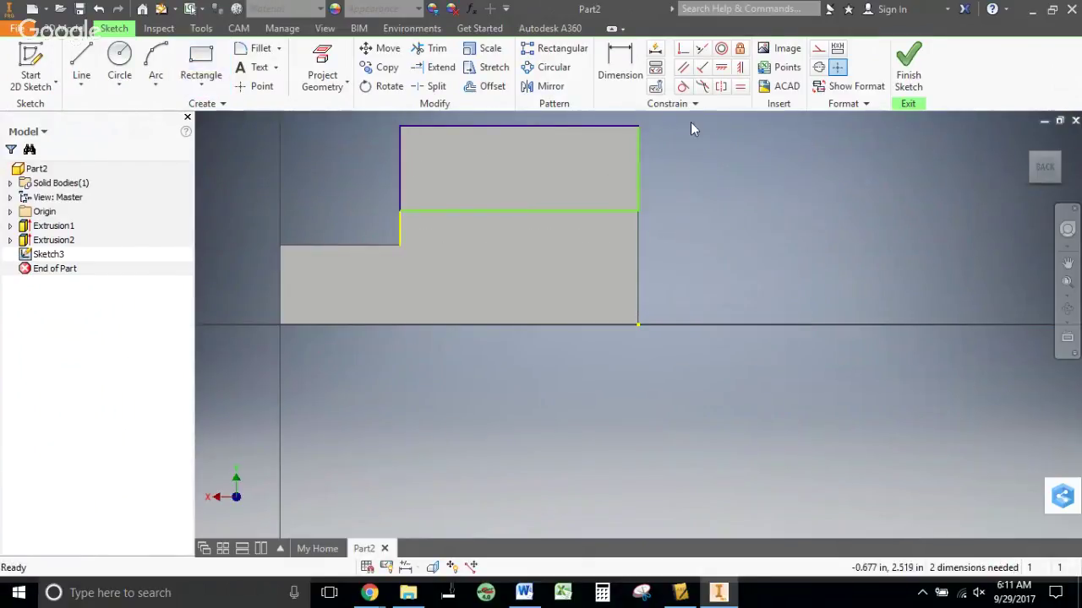
Dimension the rectangle's height on the back face at 1 in.
click(621, 64)
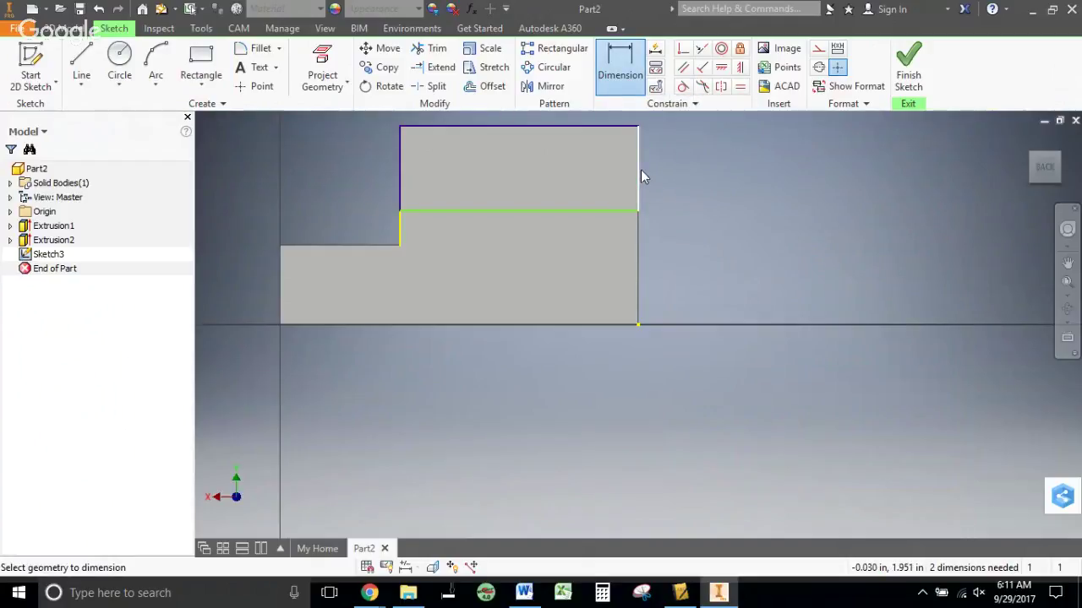
click(640, 170)
click(696, 170)
text(1)
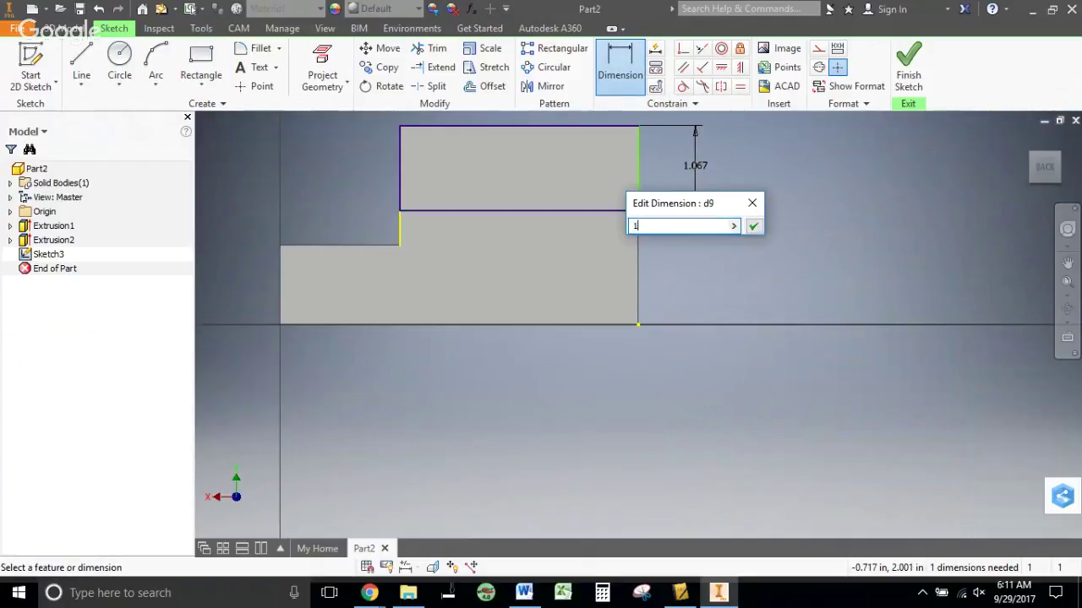
key(Return)
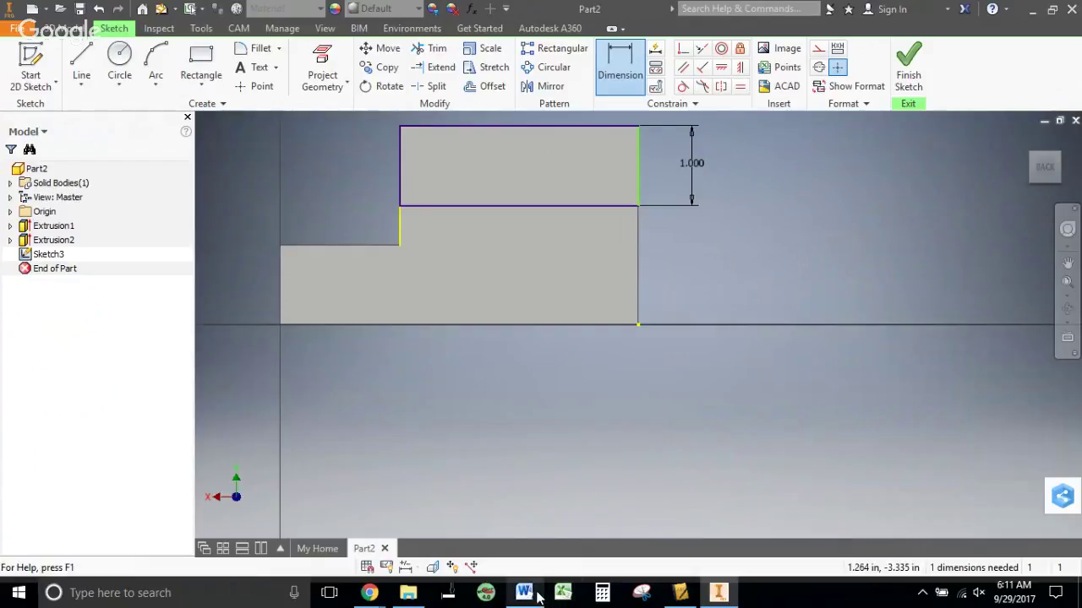
Check the Word drawing, dimension the rectangle's lower edge in Inventor, and finish the back-face sketch.
click(536, 596)
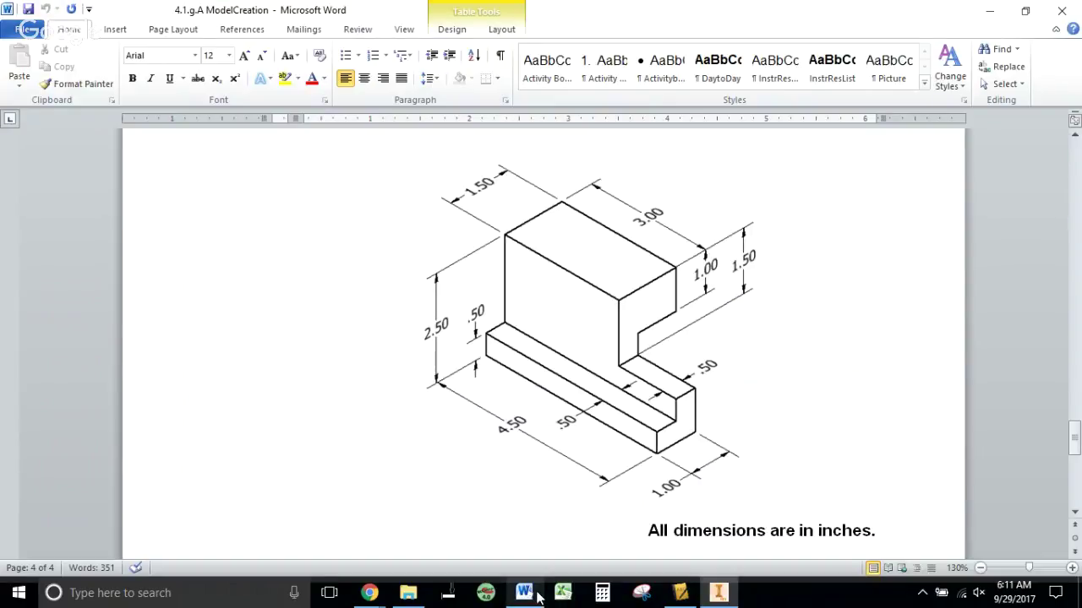
click(719, 593)
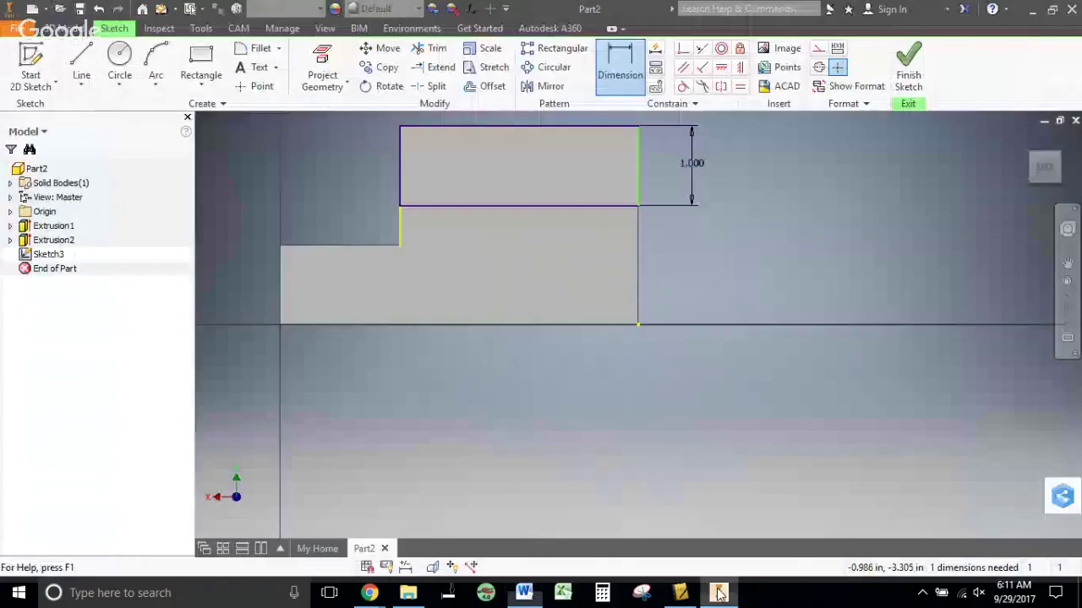
click(527, 207)
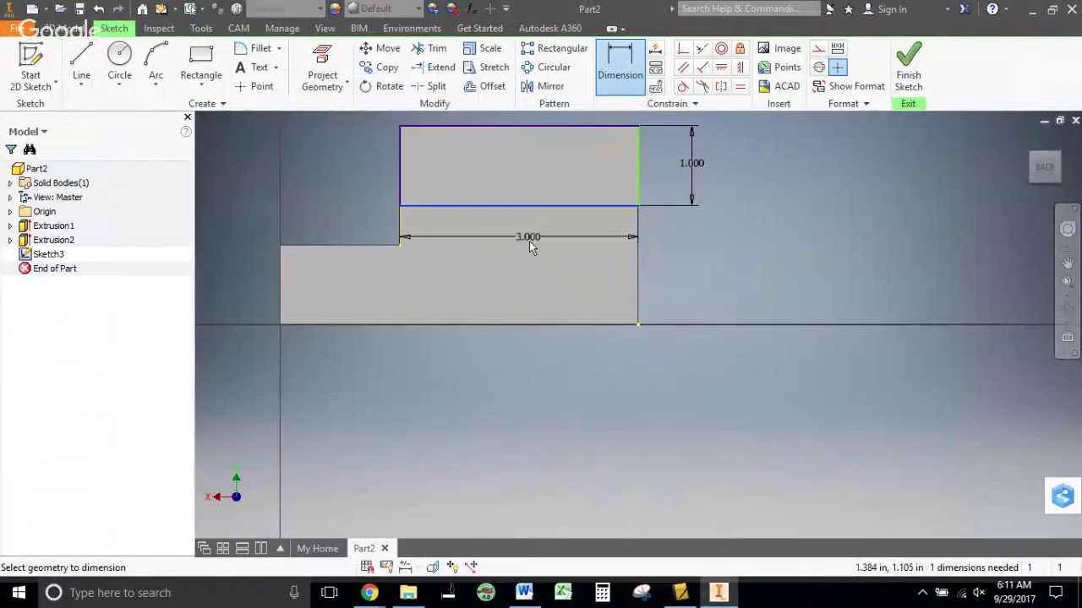
click(529, 252)
click(585, 312)
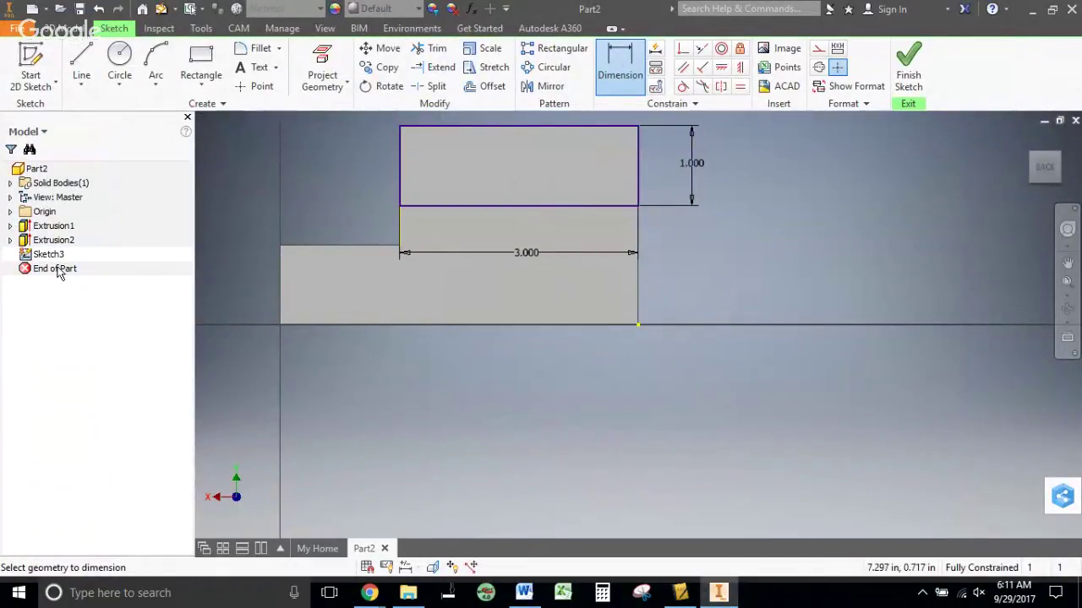
click(908, 67)
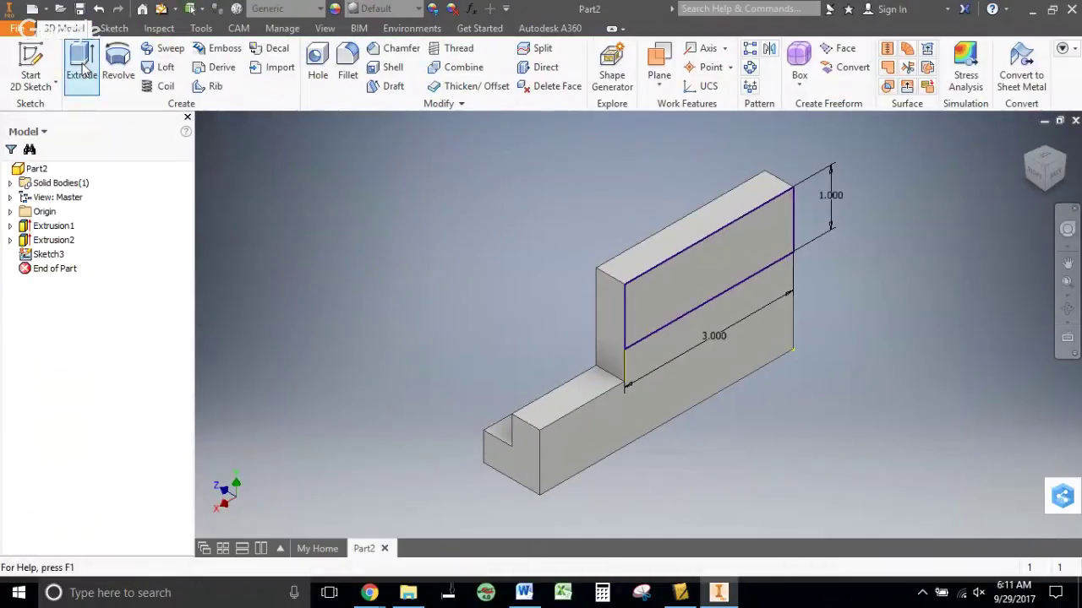
Extrude the back-face rectangle 1 in outward as a joined overhang, and restore the home view.
click(81, 66)
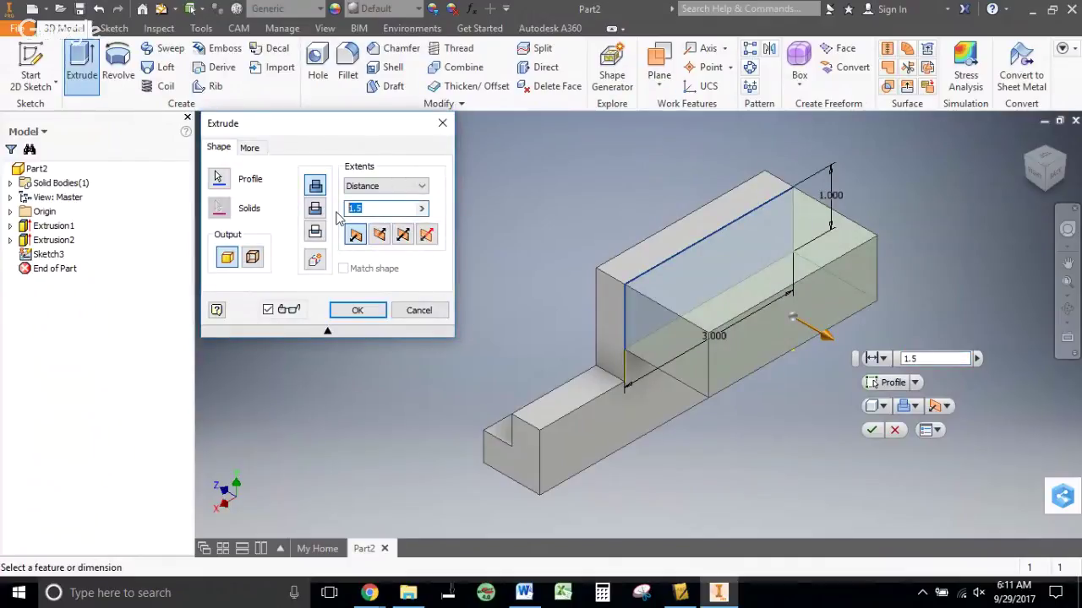
text(1)
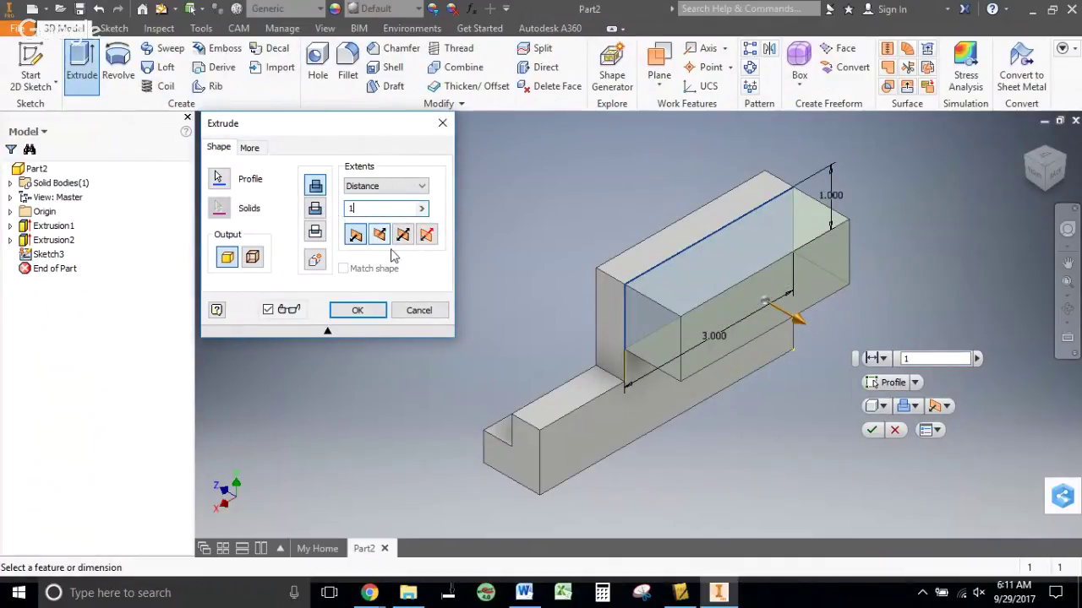
click(376, 313)
click(1026, 139)
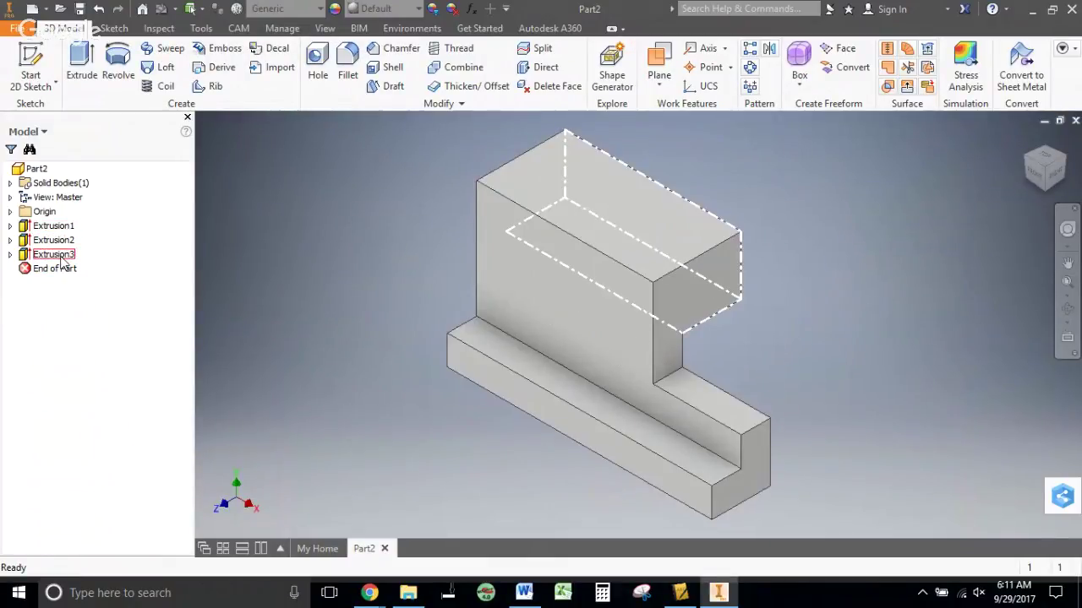
click(353, 306)
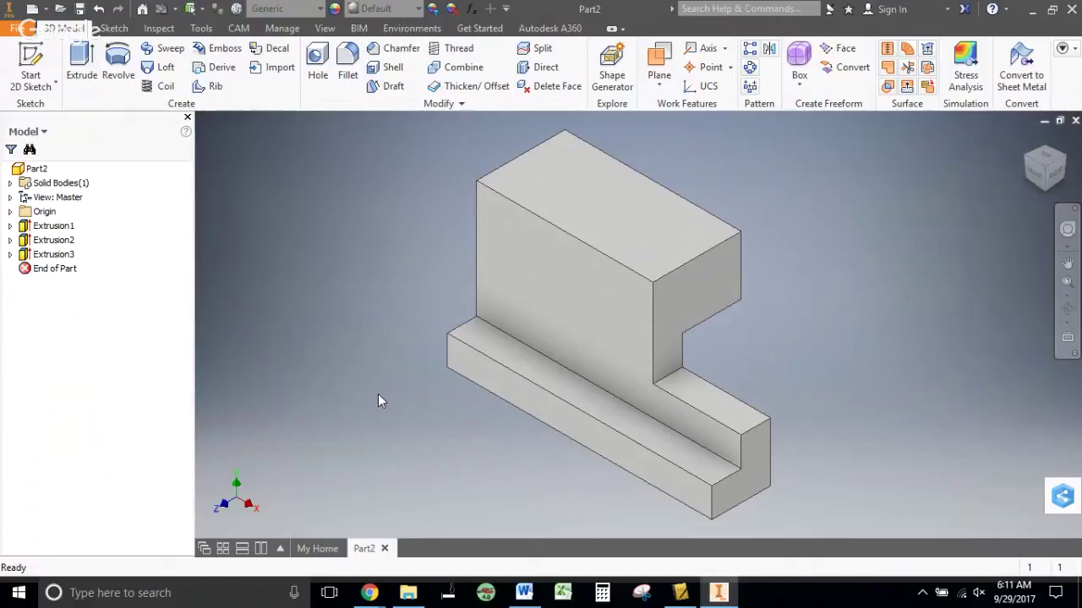
Save the part in the homework folder as 4.1g_#4.
click(27, 31)
click(27, 32)
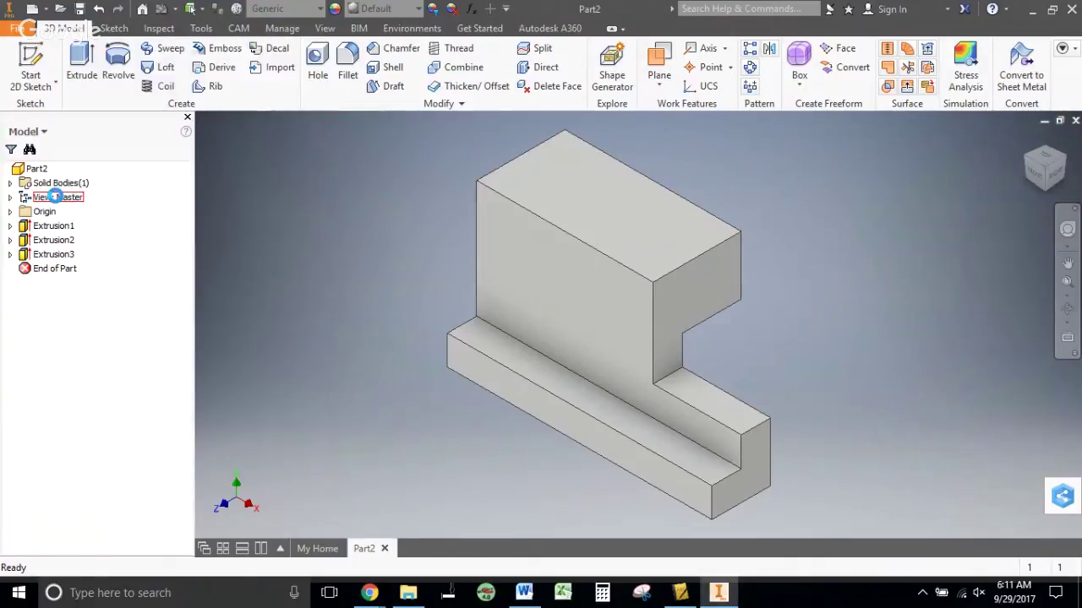
key(ctrl+s)
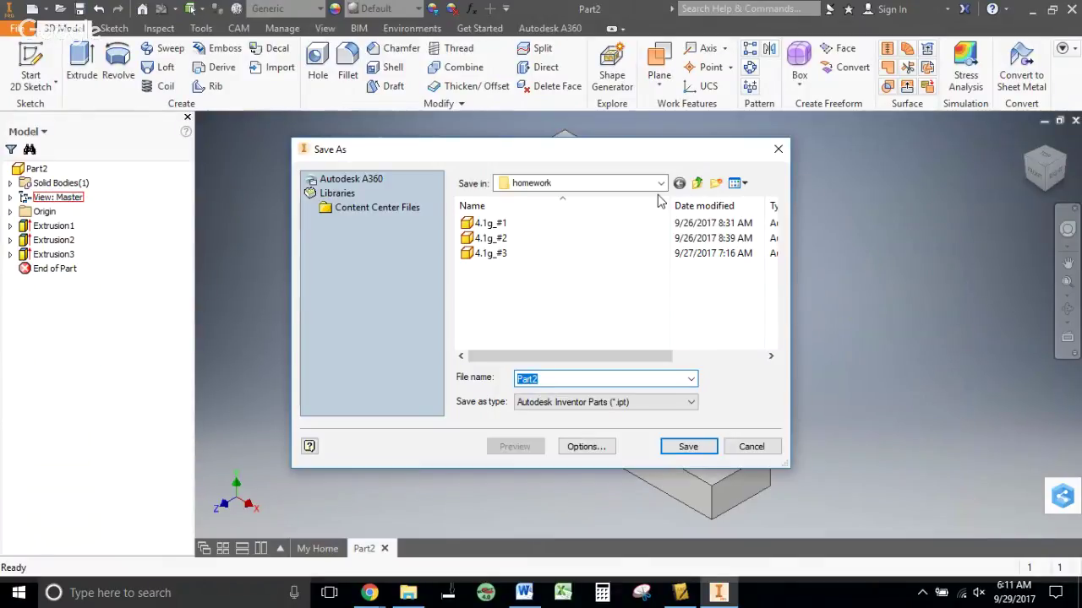
click(493, 256)
click(594, 380)
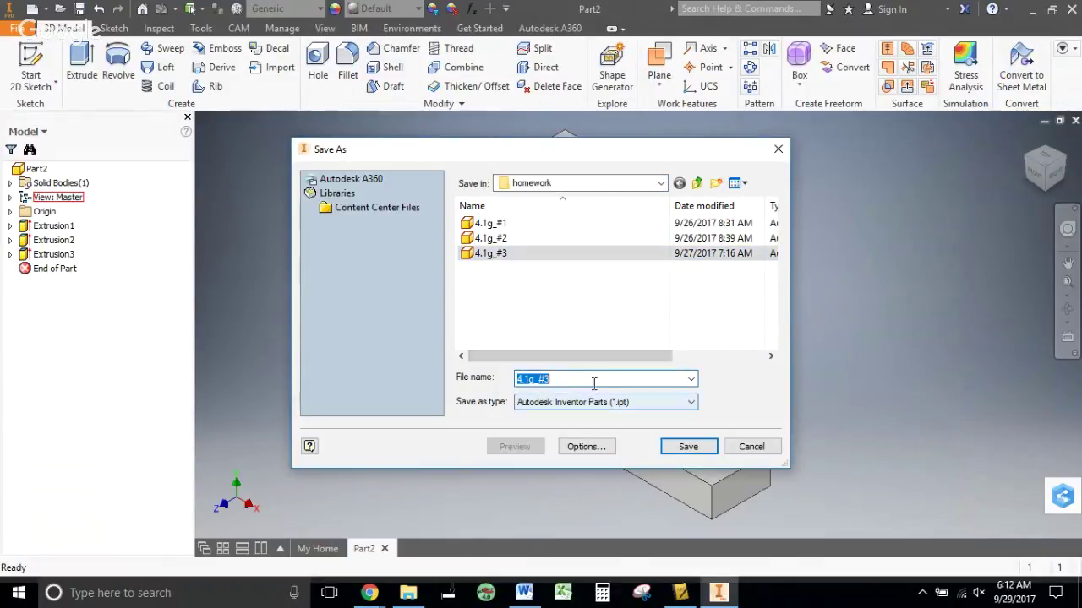
click(588, 382)
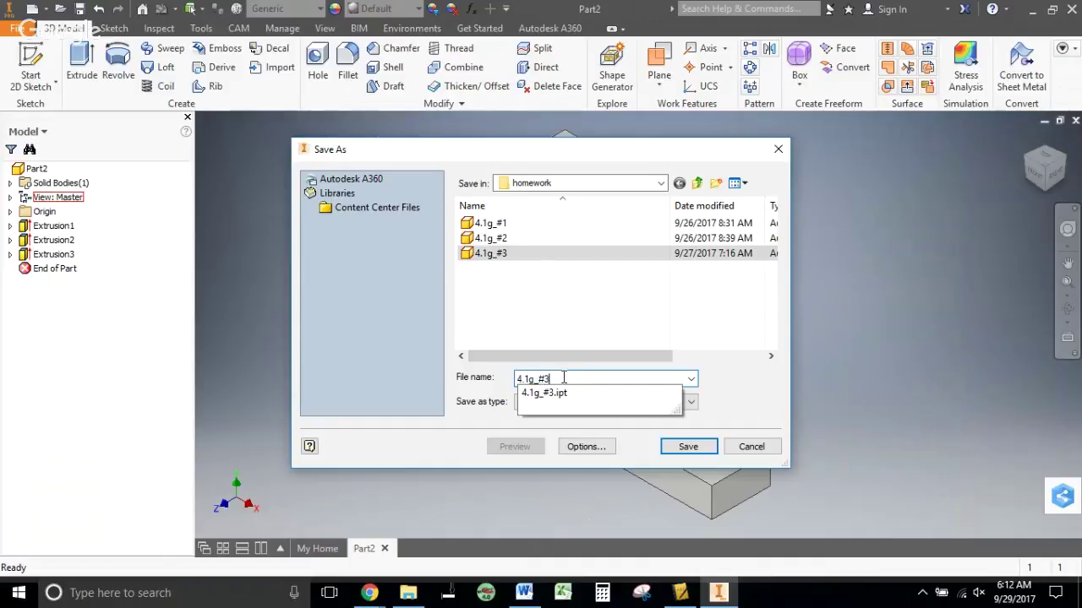
key(BackSpace)
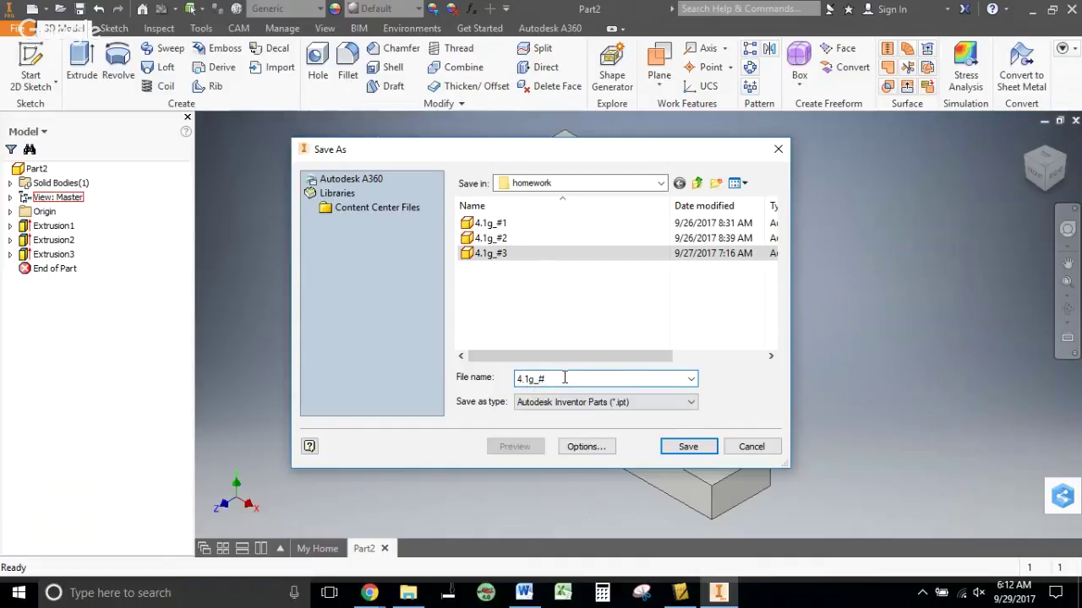
text(4)
click(687, 448)
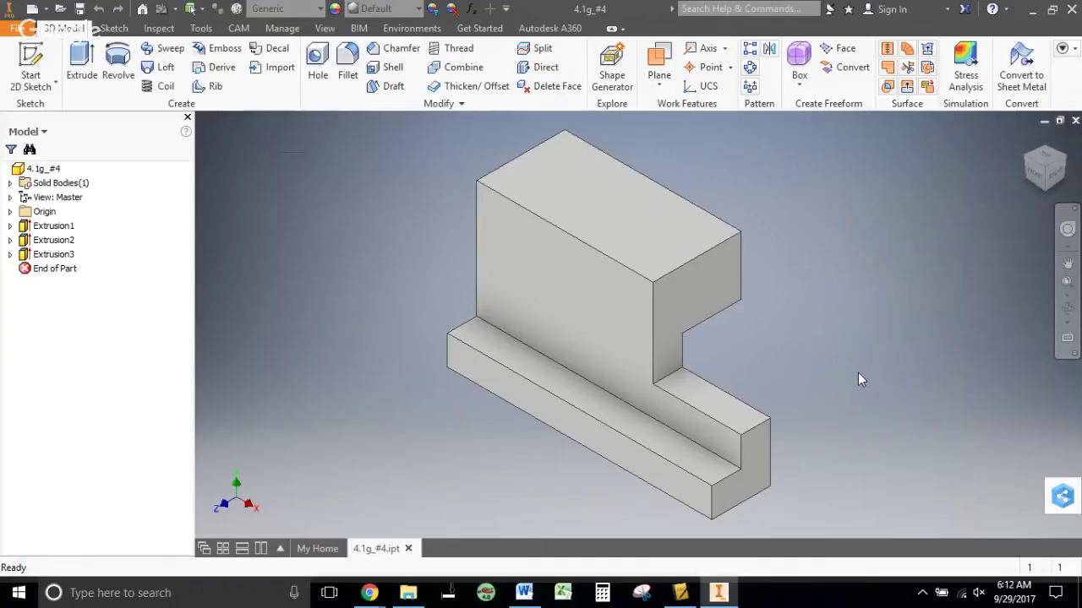
middle_drag(860, 364, 824, 359)
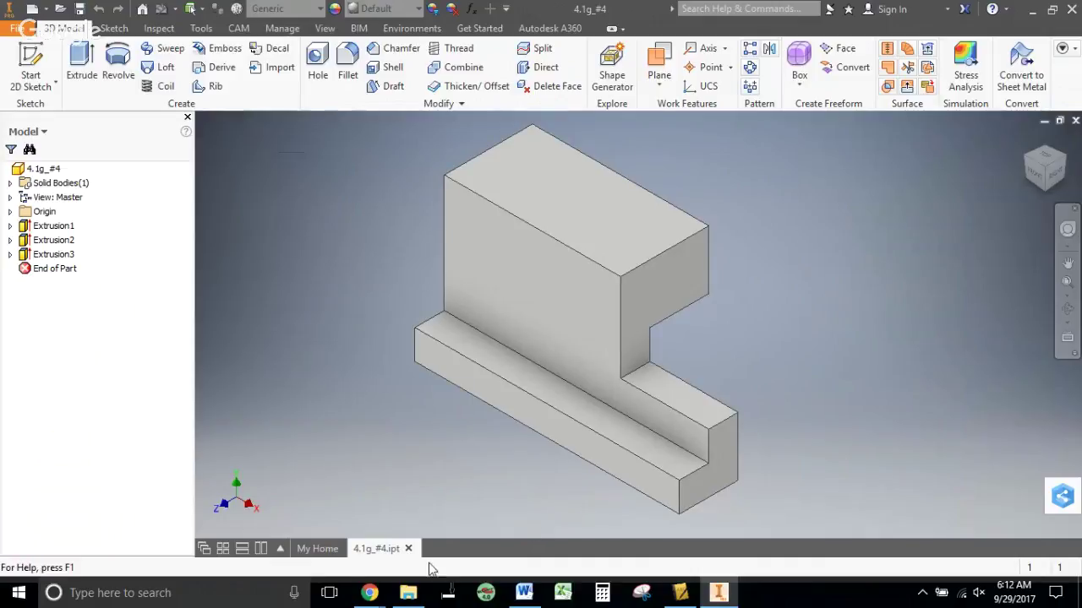
mouse_move(370, 593)
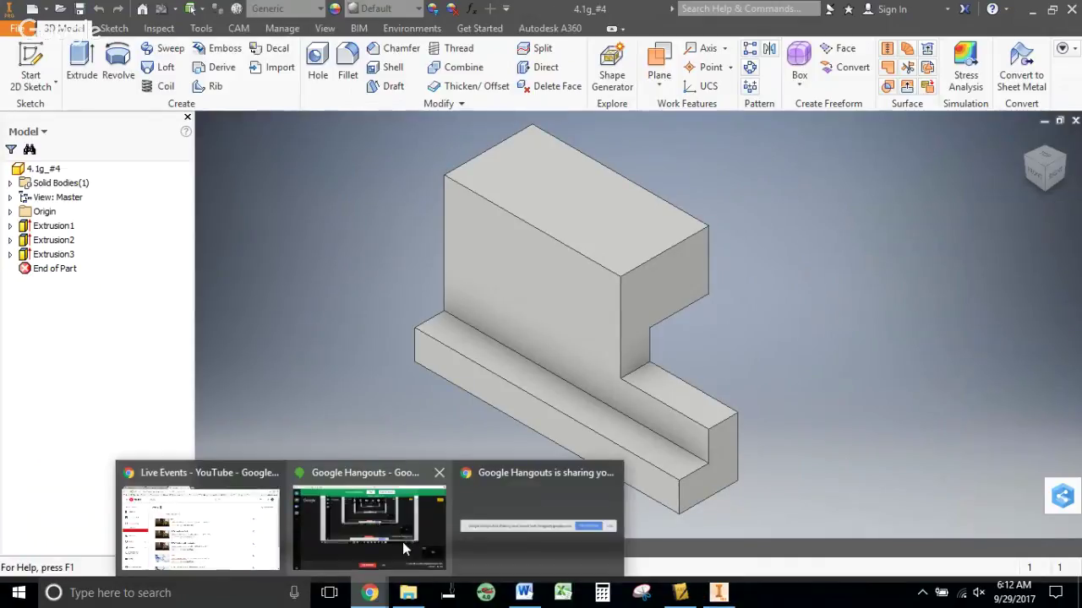